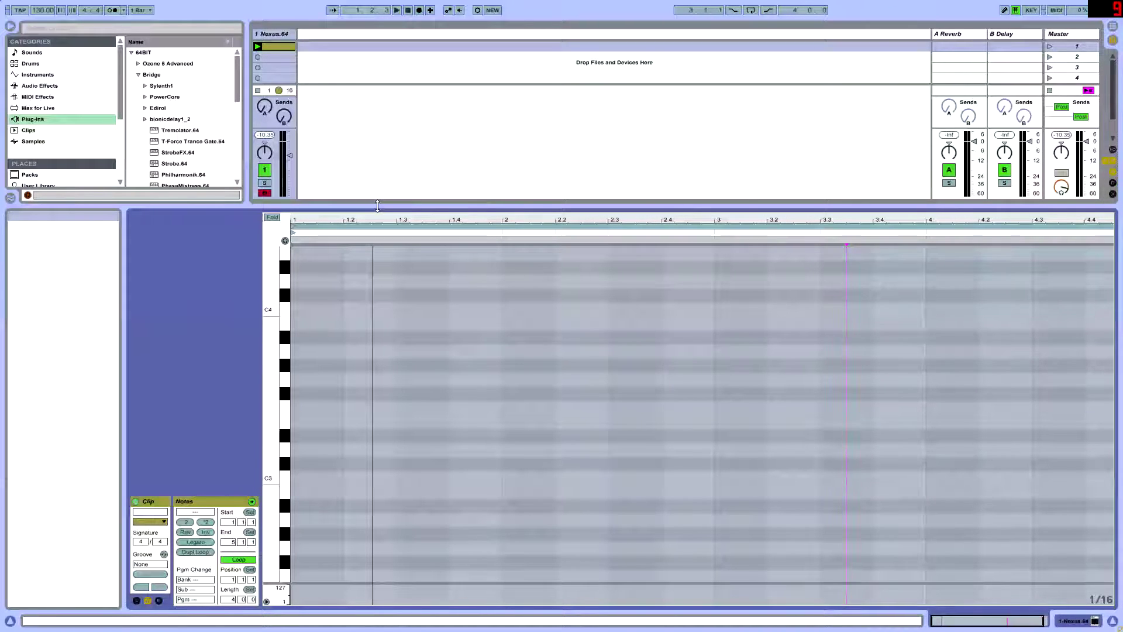
Step: Enlarge the note editor and add a G2 note at the start of the clip, undoing the misaligned A#2 copy
left_click_drag(378, 205, 377, 173)
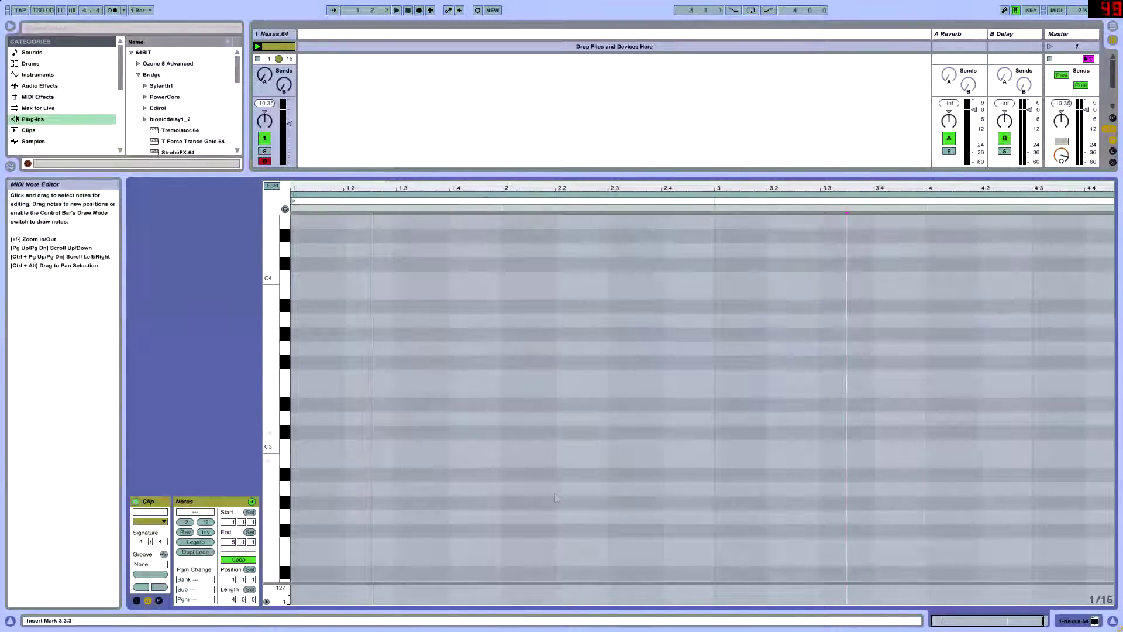
double_click(297, 515)
left_click_drag(297, 515, 304, 468)
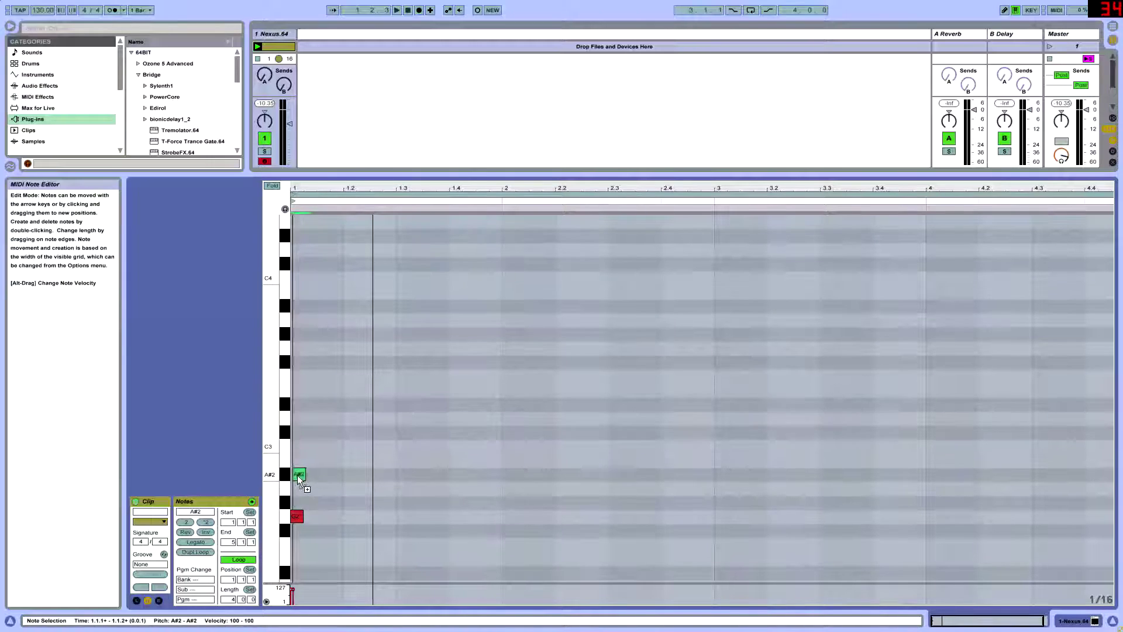
key("ctrl+z")
Step: Set the note editor's adaptive grid to Narrowest
right_click(316, 420)
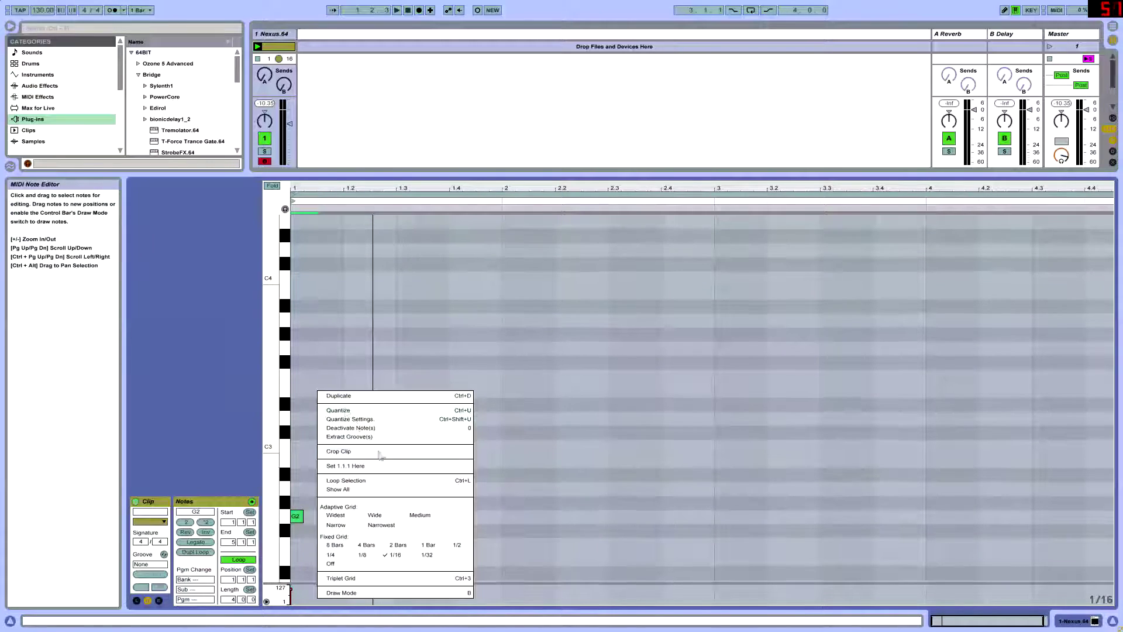
left_click(376, 522)
right_click(344, 486)
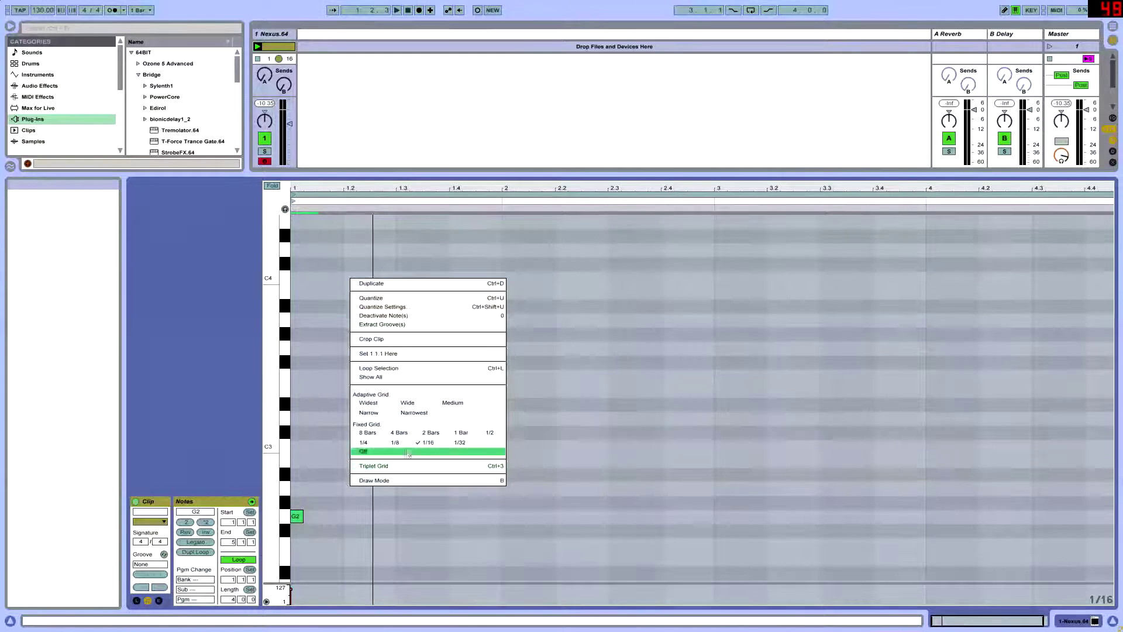
left_click(430, 417)
Step: Copy the G2 note up to A#2 and lengthen both notes to fill bar 1
left_click_drag(319, 536, 300, 478)
left_click_drag(300, 390, 316, 562)
scroll(307, 475, "down", 2)
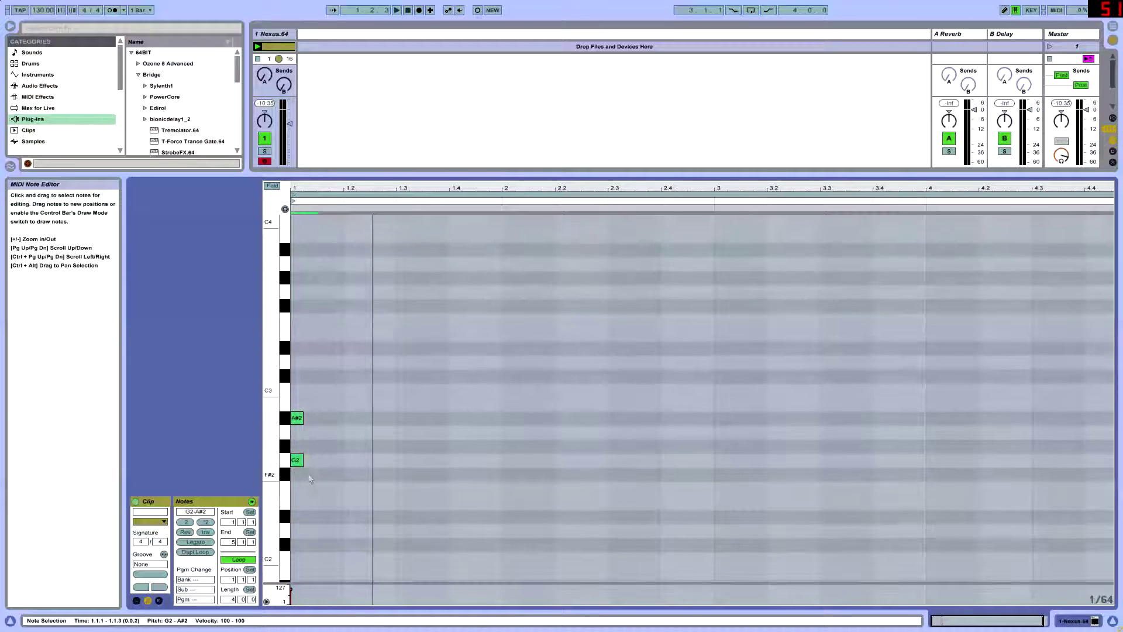
left_click_drag(302, 464, 501, 460)
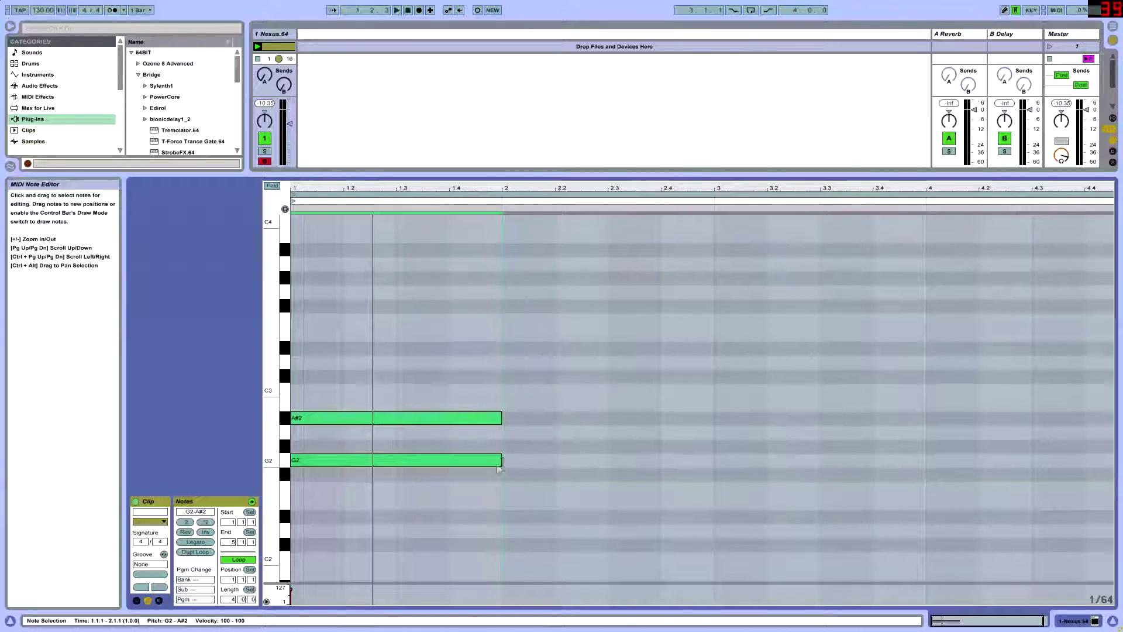
Step: Copy the two-note chord into bar 2 as C3 and D#3, and into bar 3 as A2 and C3
left_click_drag(310, 461, 523, 385, "ctrl")
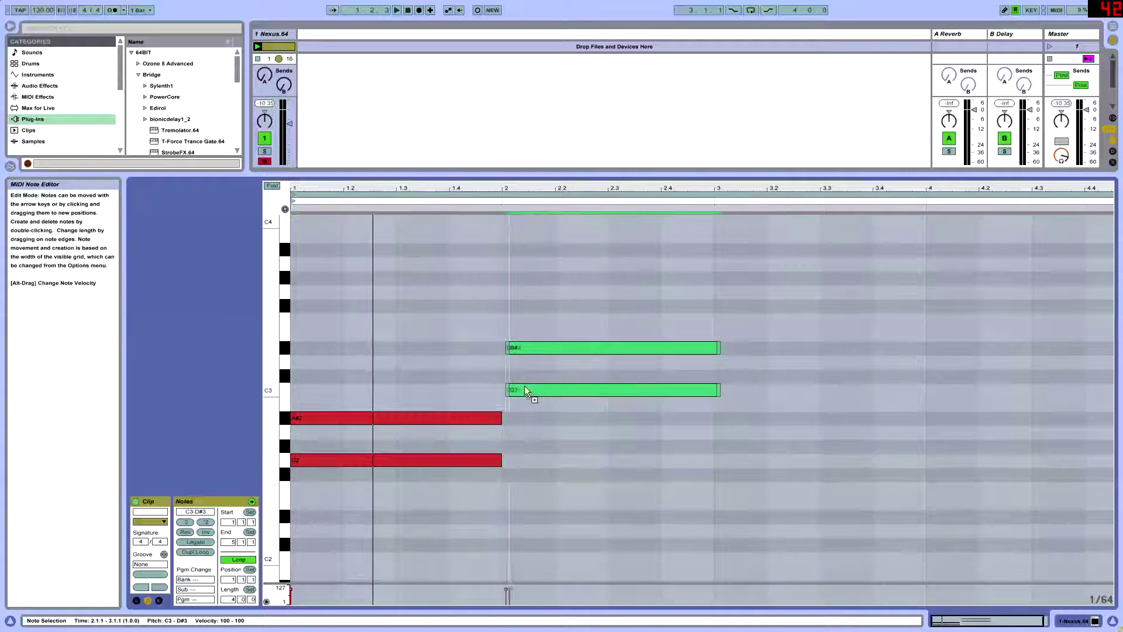
left_click(520, 369)
left_click(519, 350)
left_click(546, 391, "shift")
left_click(767, 441)
left_click_drag(767, 442, 609, 321)
left_click_drag(570, 391, 775, 437, "ctrl")
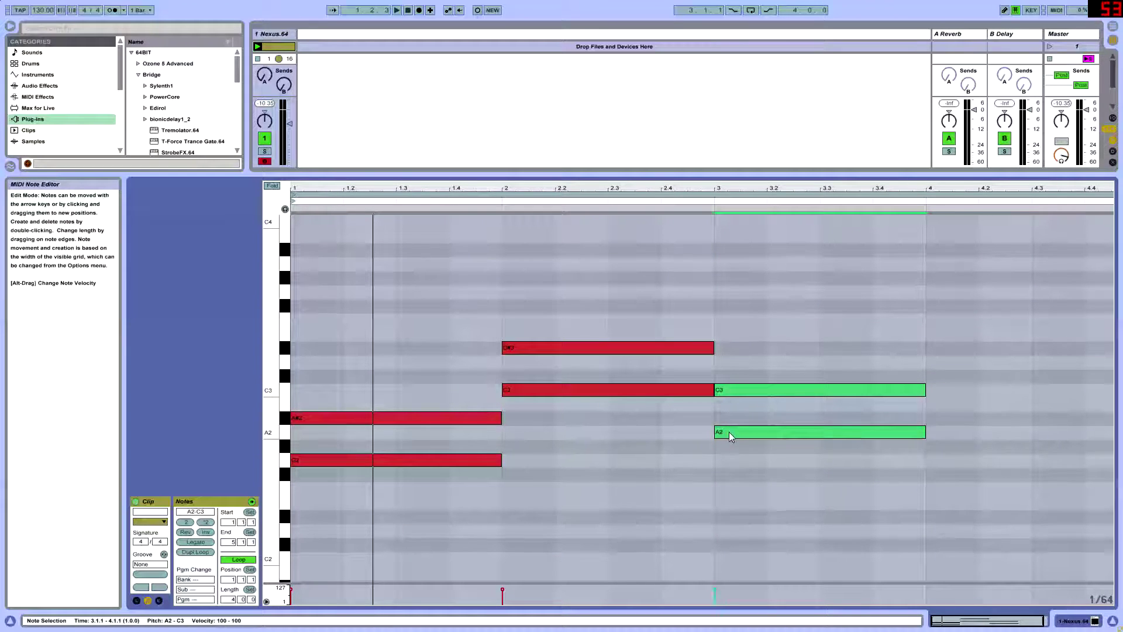
Step: Try raising the C3 note in bar 3 to C#3, and return it to C3
left_click(730, 411)
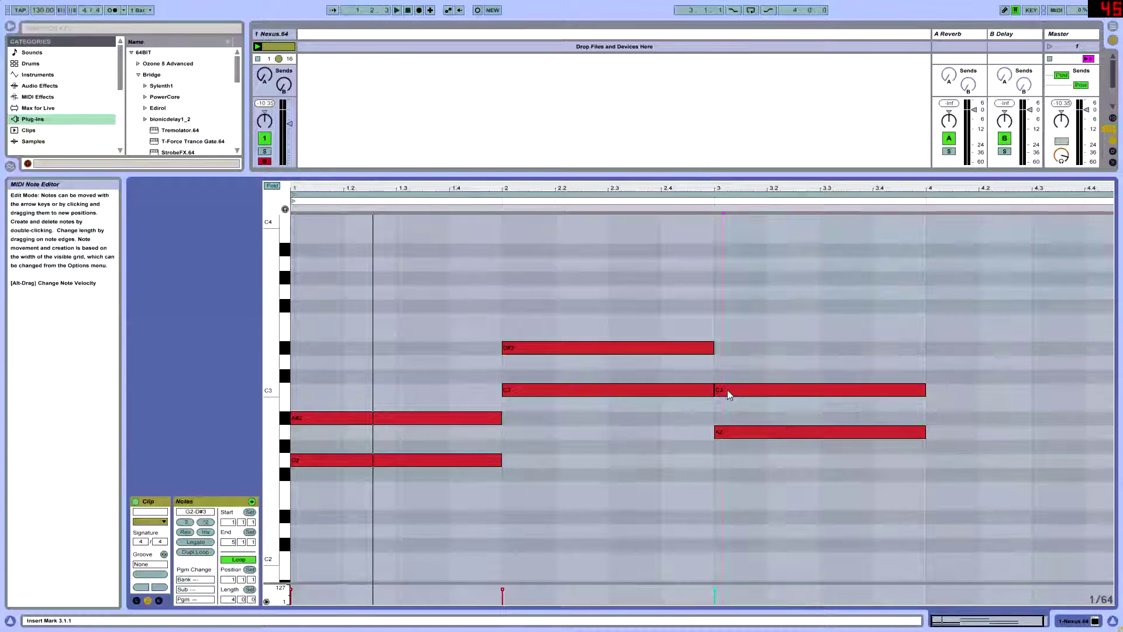
left_click(729, 389)
left_click(724, 432)
left_click(732, 390)
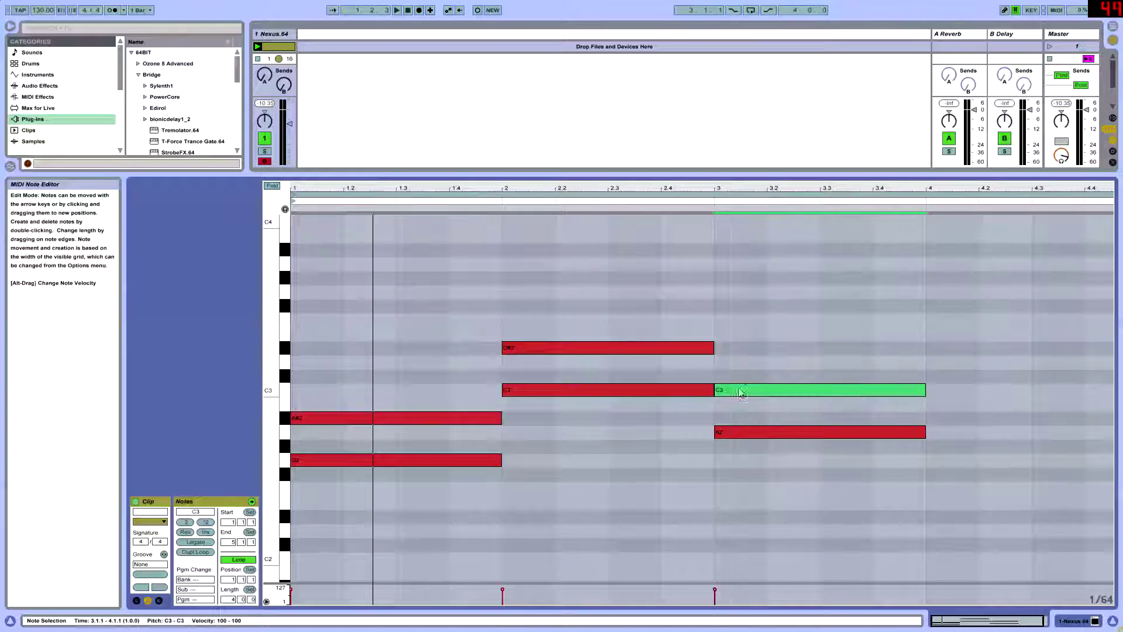
key("Up")
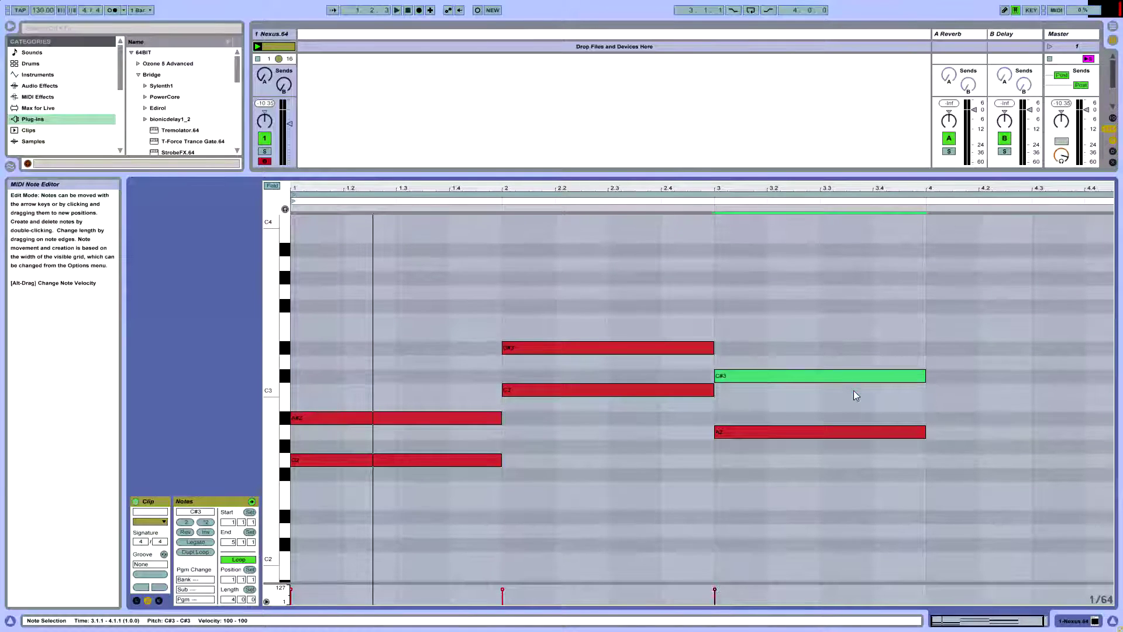
key("Down")
Step: Copy the bar 3 chord into bar 4 with F2 as the lower note and A2 as the upper note
left_click(835, 431, "shift")
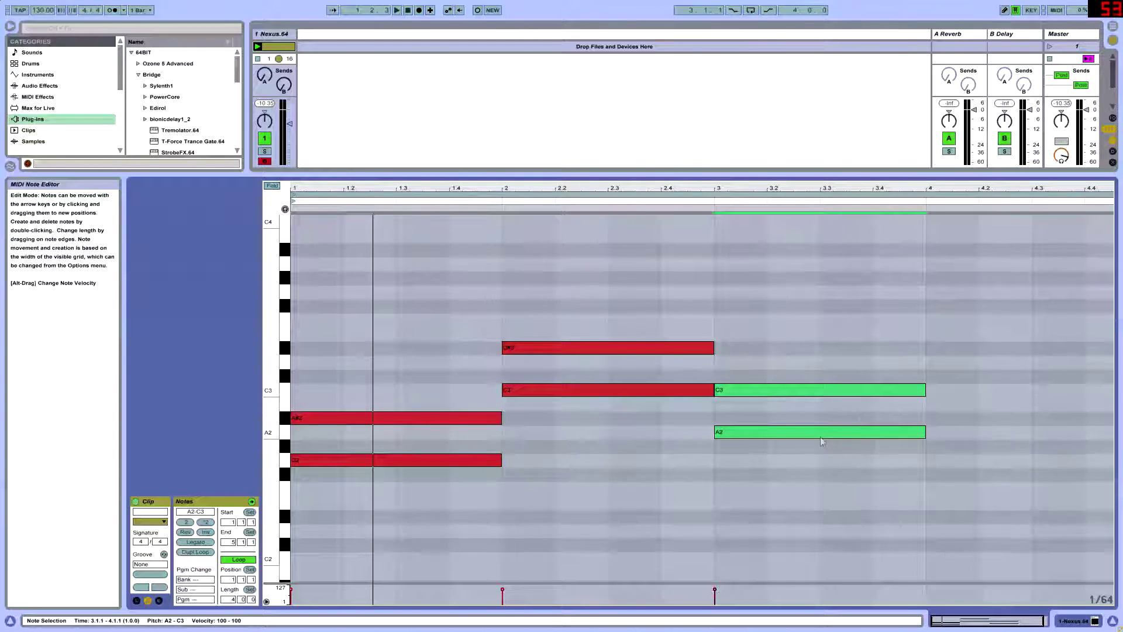
left_click(861, 507)
left_click_drag(845, 409, 950, 488)
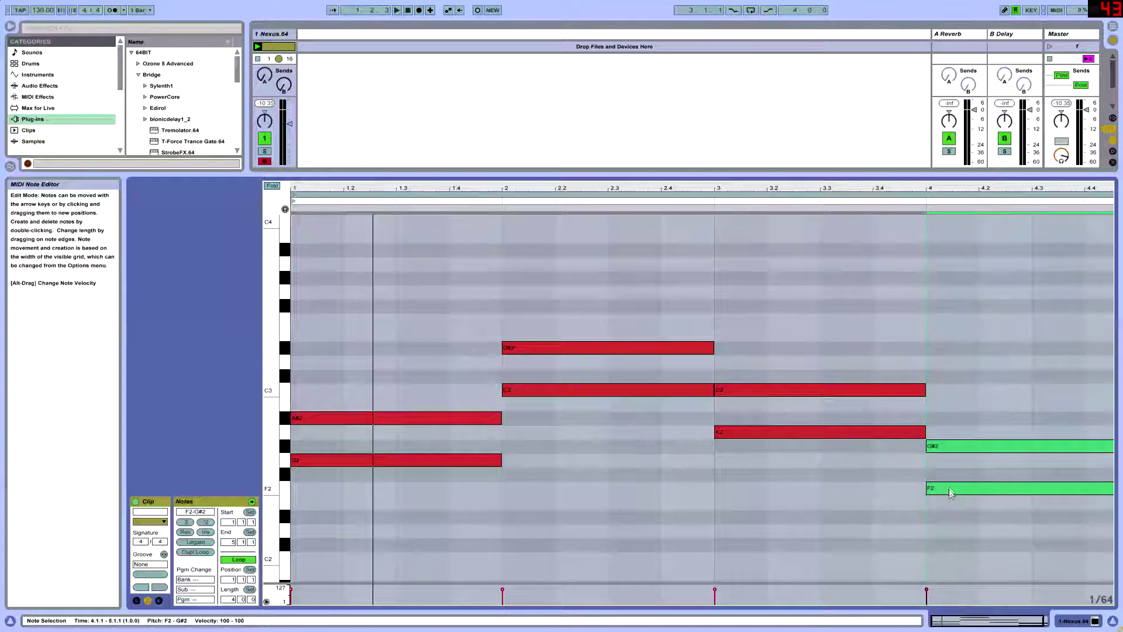
left_click(956, 446)
key("Up")
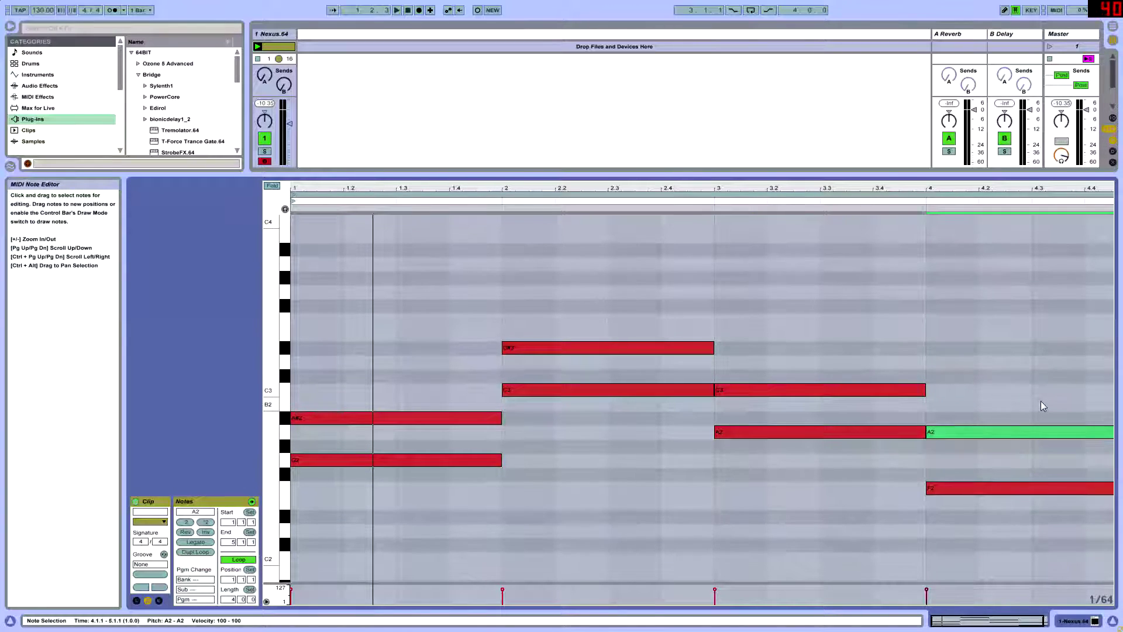
Step: Lower the bar 4 chord to D#2 and G2, and play the clip to hear the progression
left_click_drag(1042, 401, 1022, 499)
key("Down")
key("Down")
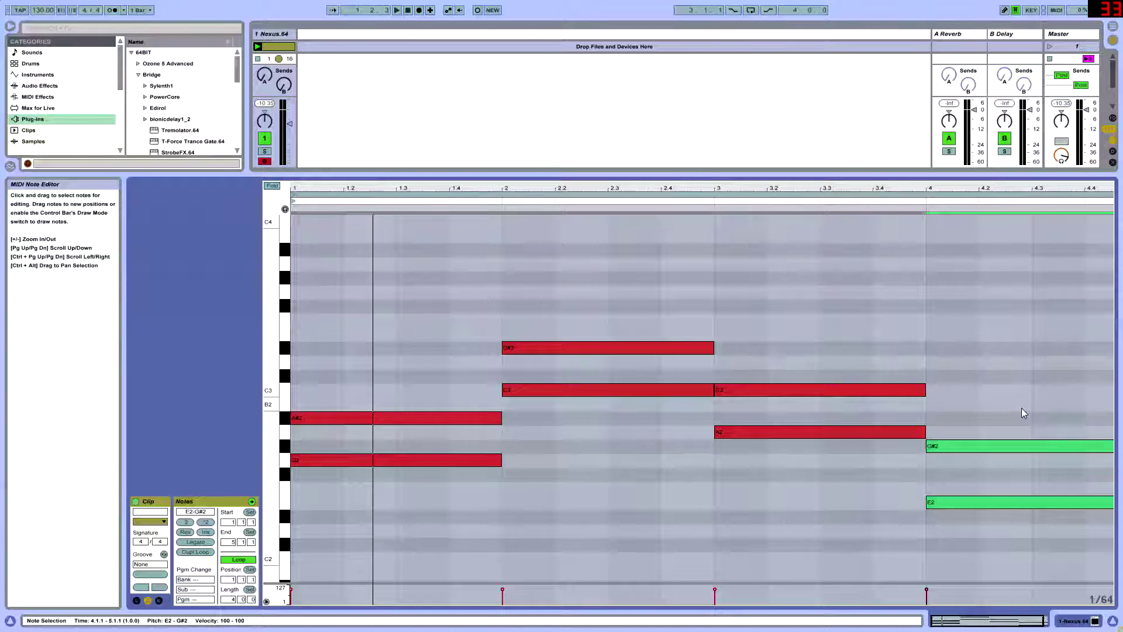
left_click(1021, 409)
left_click(978, 450)
key("Down")
key("Down")
key("Up")
key("Up")
key("space")
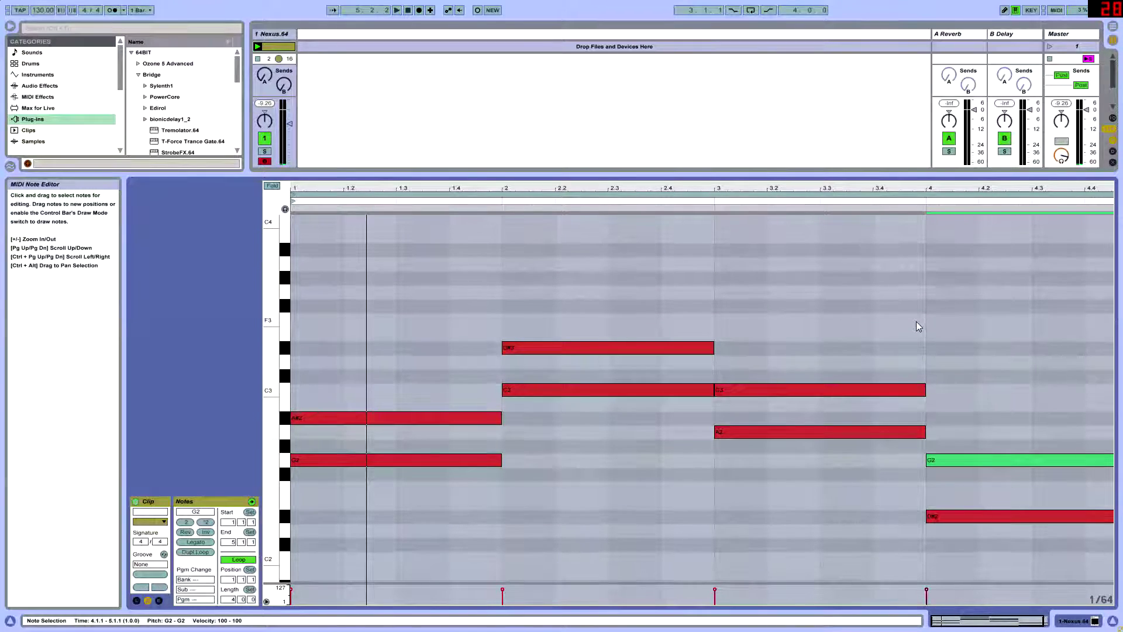
Step: Set the note editor's grid to 1/16
right_click(374, 404)
left_click(446, 360)
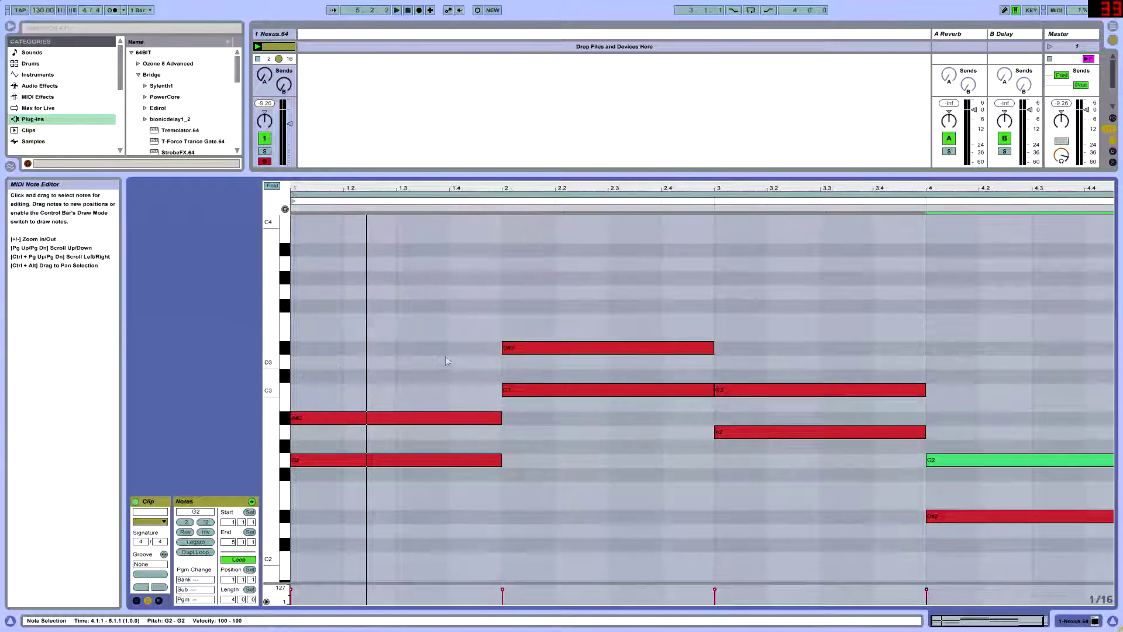
key("plus")
key("minus")
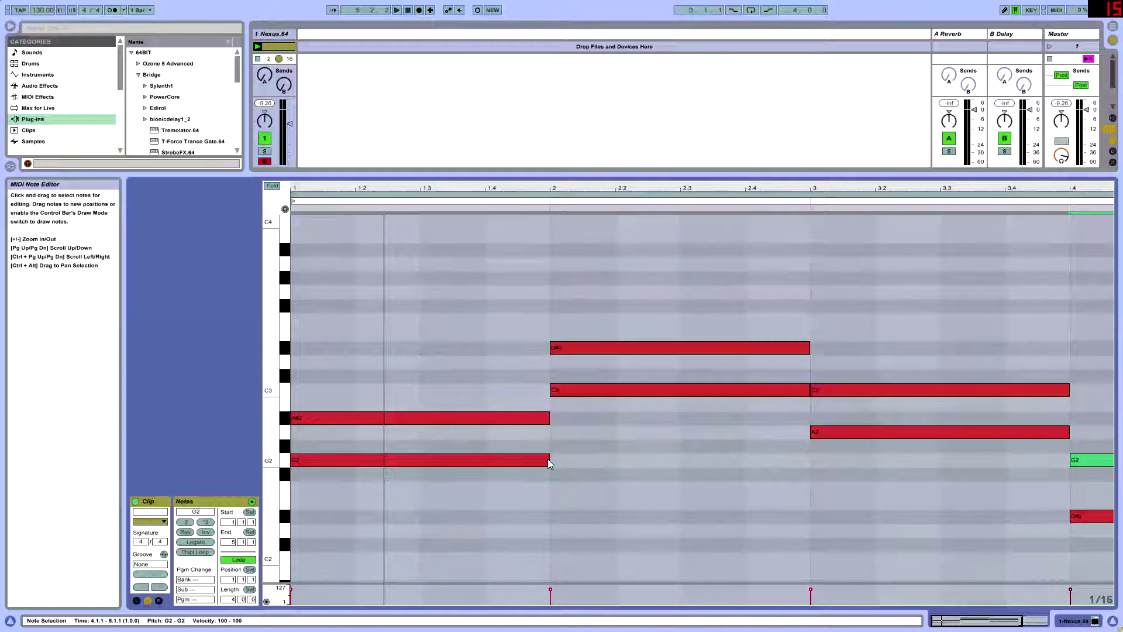
Step: Shorten both bar 1 notes to one sixteenth, with G2 starting at 1.1.1 and A#2 at 1.1.3
left_click_drag(549, 459, 306, 460)
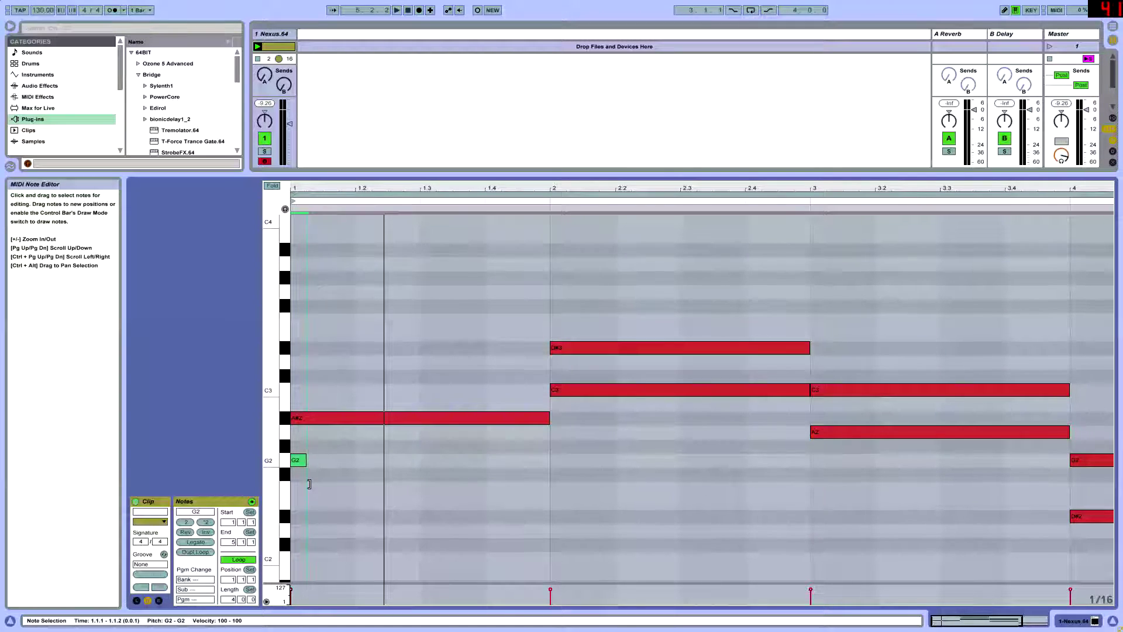
left_click_drag(291, 419, 323, 420)
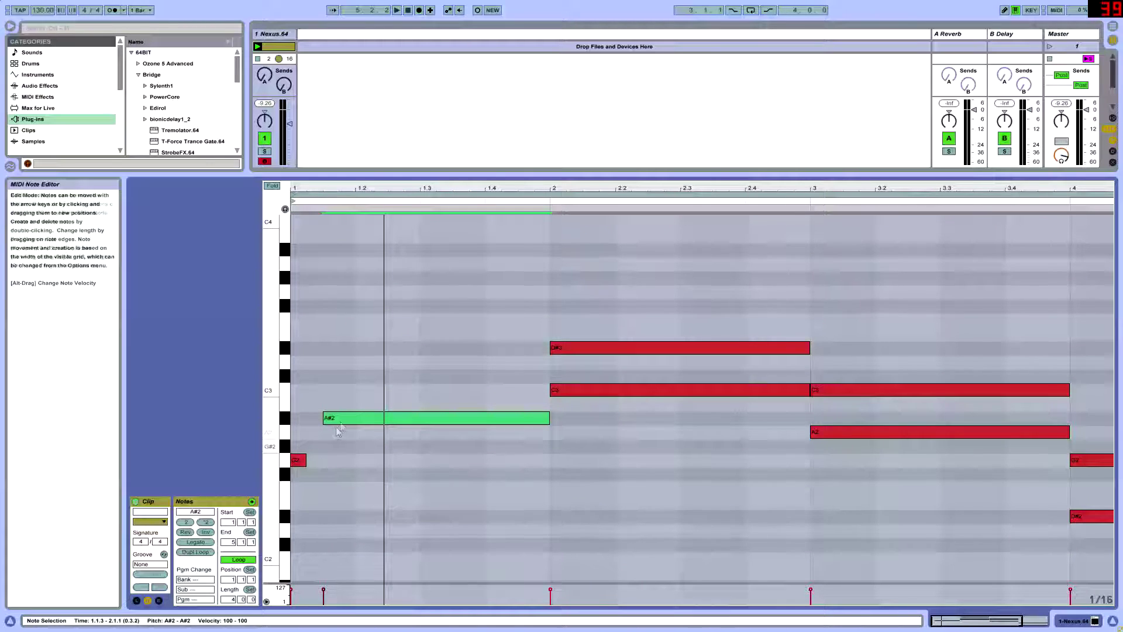
left_click_drag(550, 419, 347, 439)
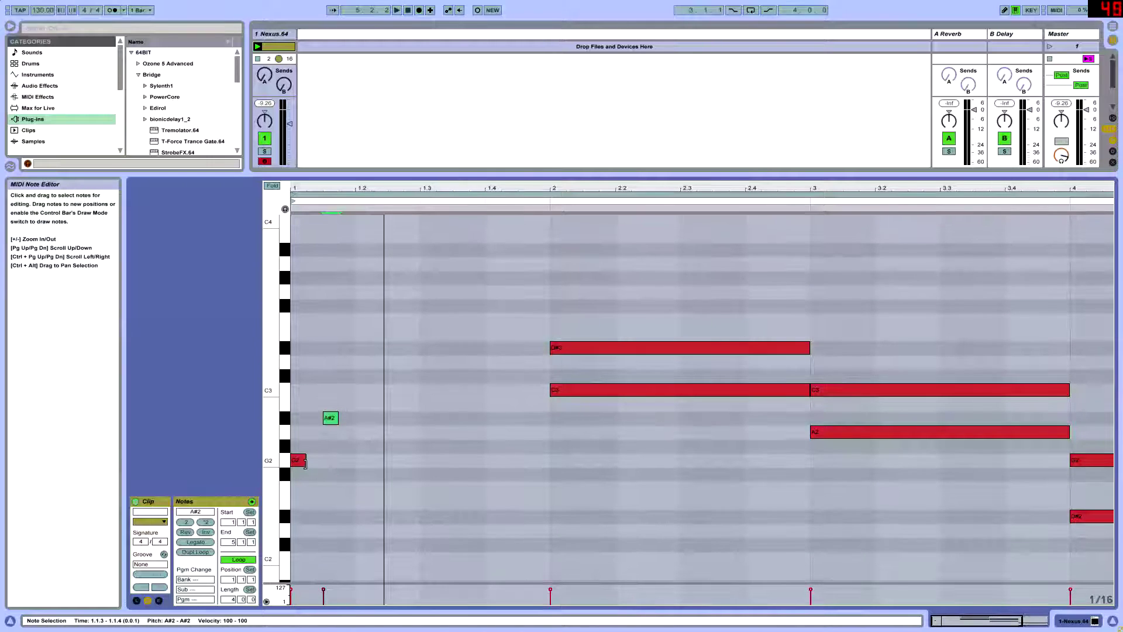
Step: Add a sixteenth A2 note at 1.1.2 between G2 and A#2, removing the stray C3 note at 1.1.4
left_click(298, 461)
left_click(337, 420)
left_click(336, 421)
left_click(299, 461)
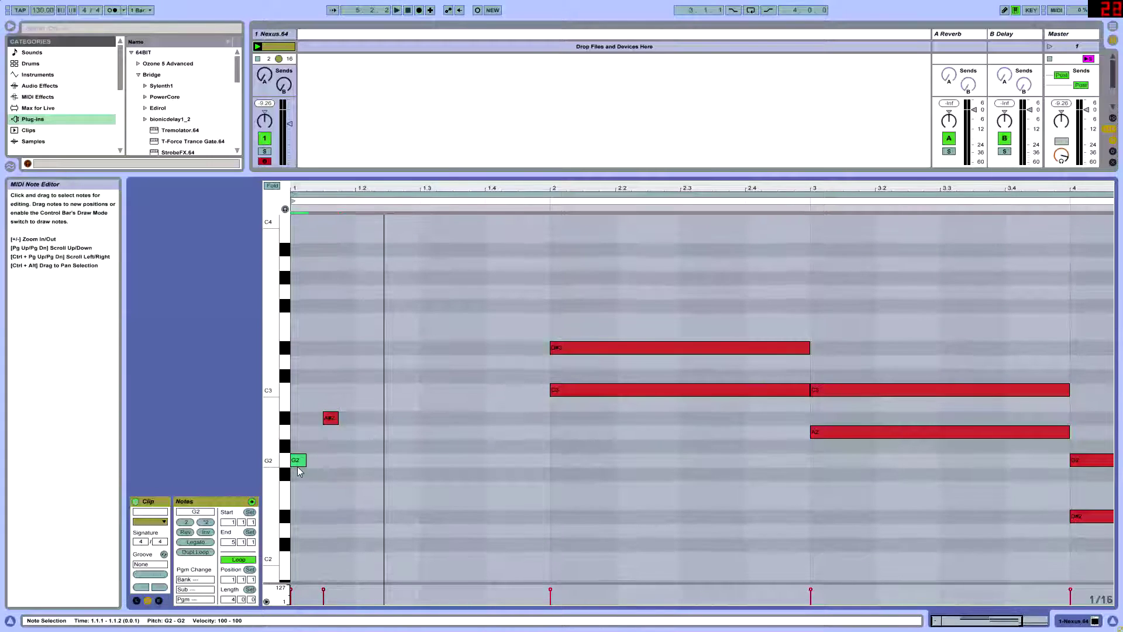
left_click(337, 416)
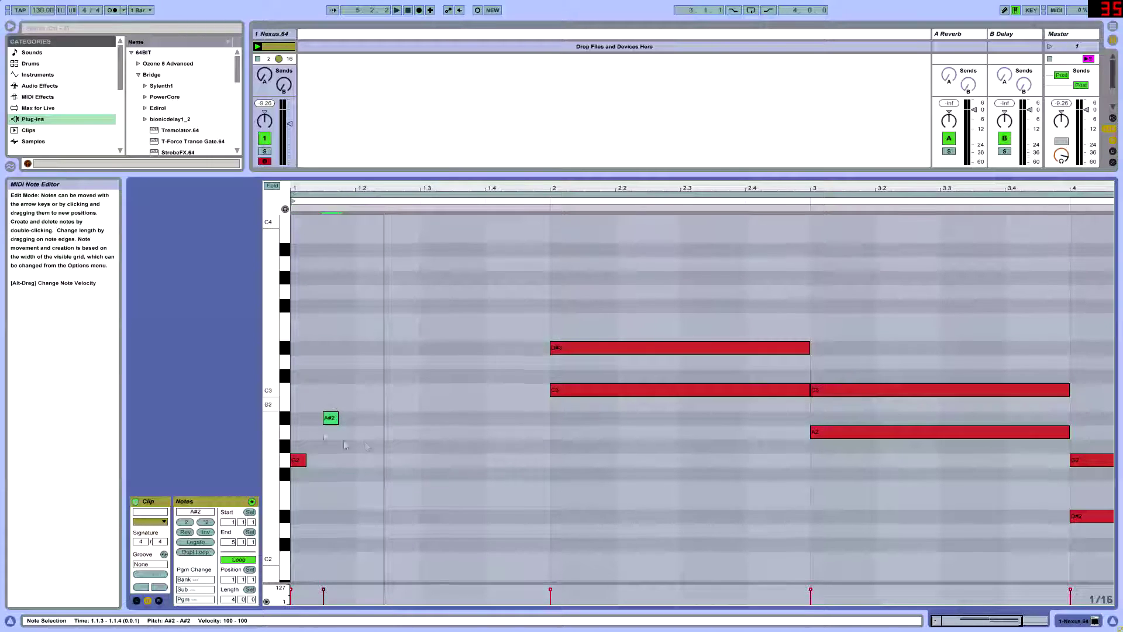
double_click(316, 431)
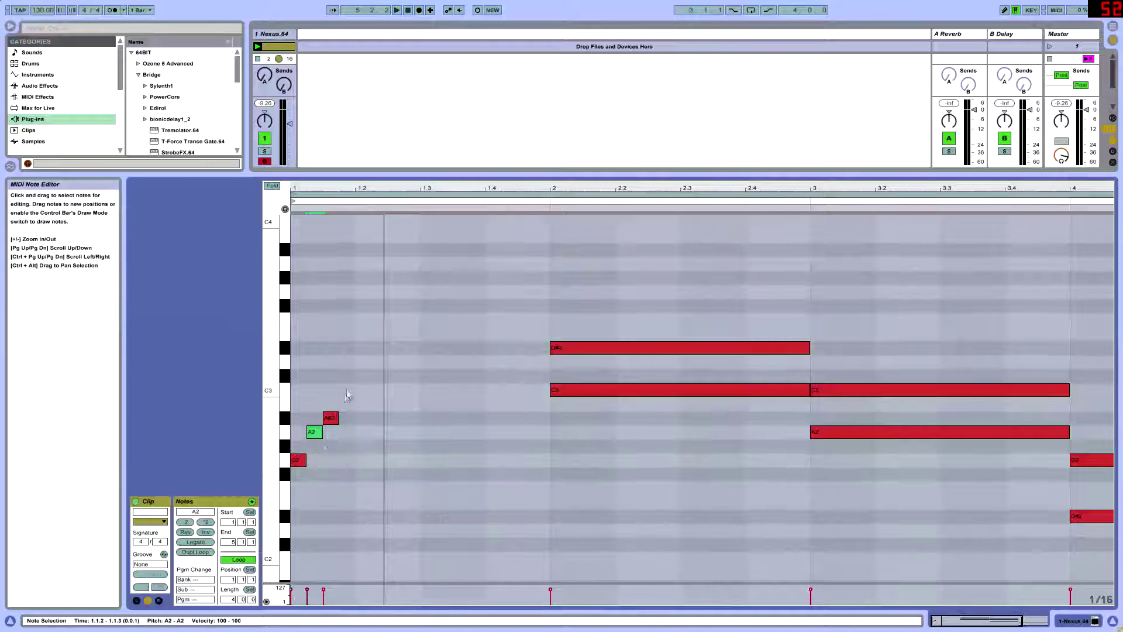
left_click(340, 392)
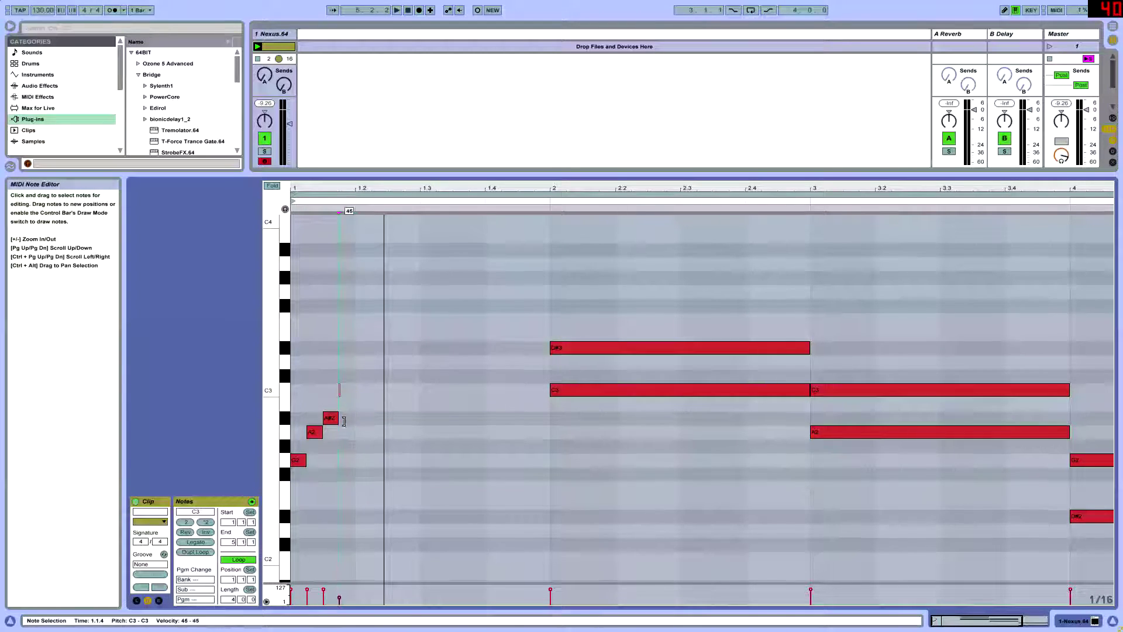
left_click(340, 392)
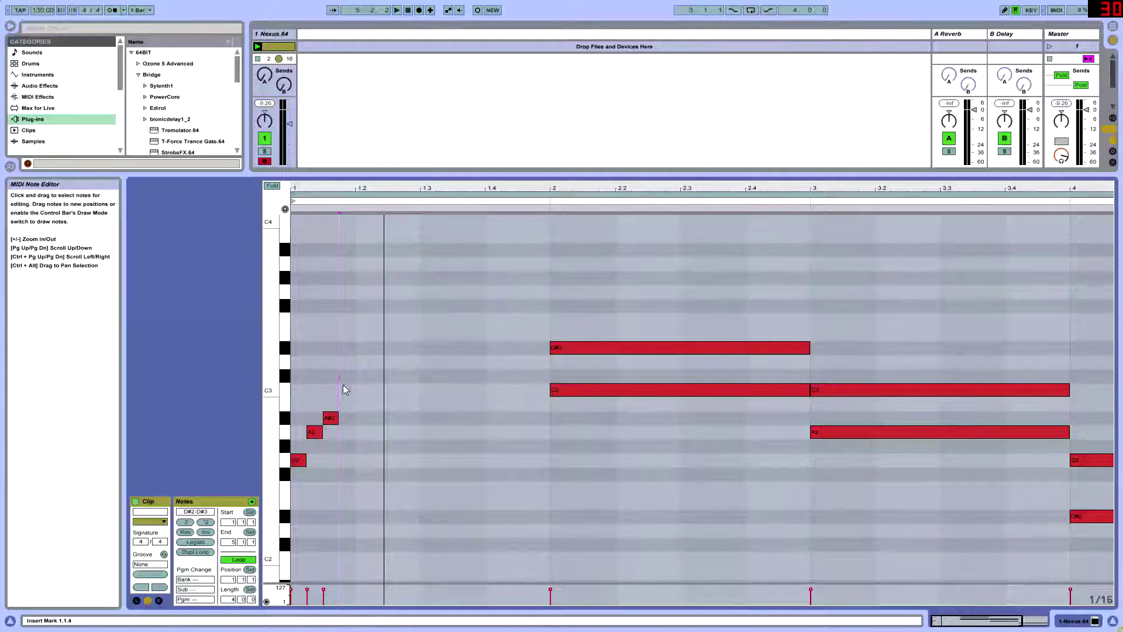
Step: Duplicate the G2, A2, A#2 run across bar 1 up to 1.4.4 and delete the extra notes beyond it
left_click_drag(341, 392, 291, 480)
key("ctrl+d")
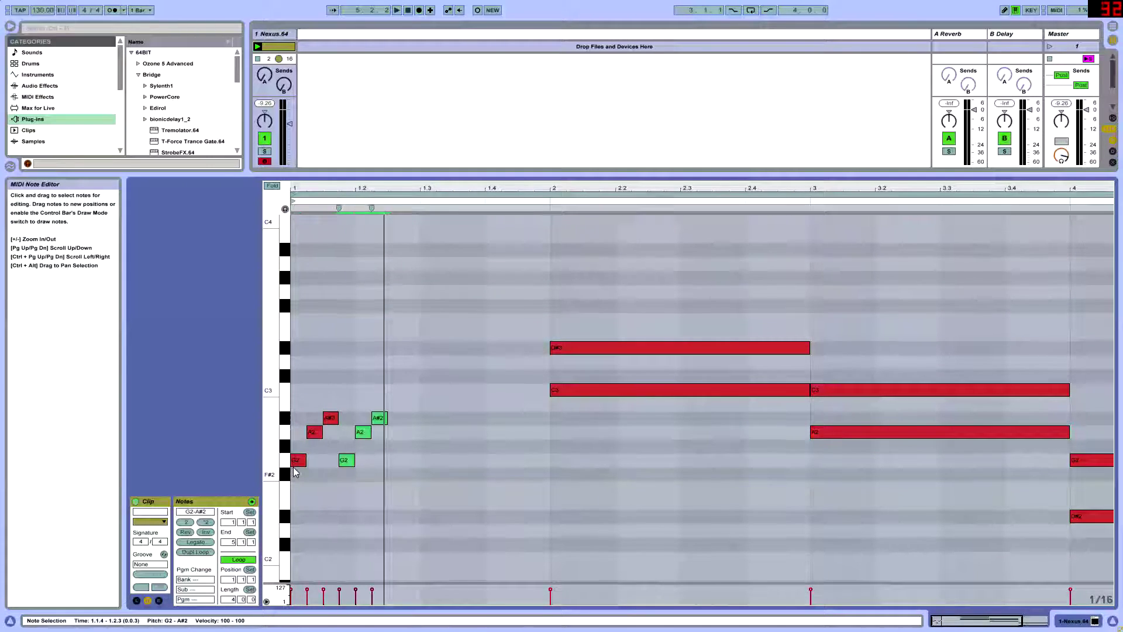
key("ctrl+d")
key("ctrl+d")
key("ctrl+d")
key("ctrl+d")
left_click_drag(559, 447, 538, 480)
key("Delete")
key("Delete")
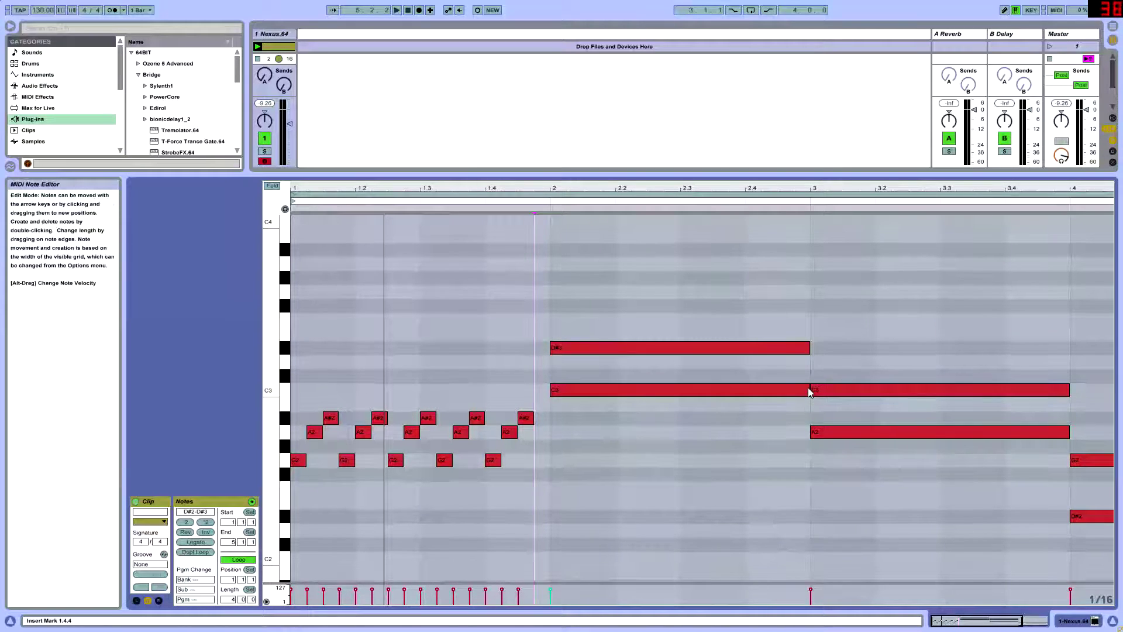
Step: Turn the bar 2 chord into a sixteenth-note run of C3, D3 and D#3, and raise D3's velocity to about 97
left_click_drag(811, 388, 566, 391)
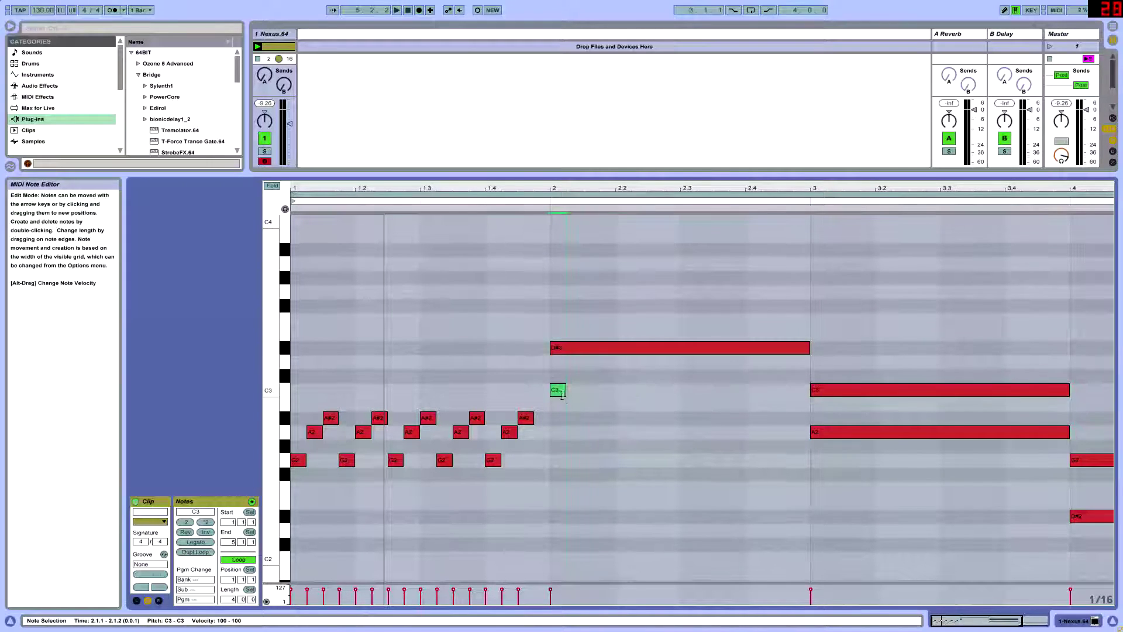
left_click_drag(550, 348, 583, 349)
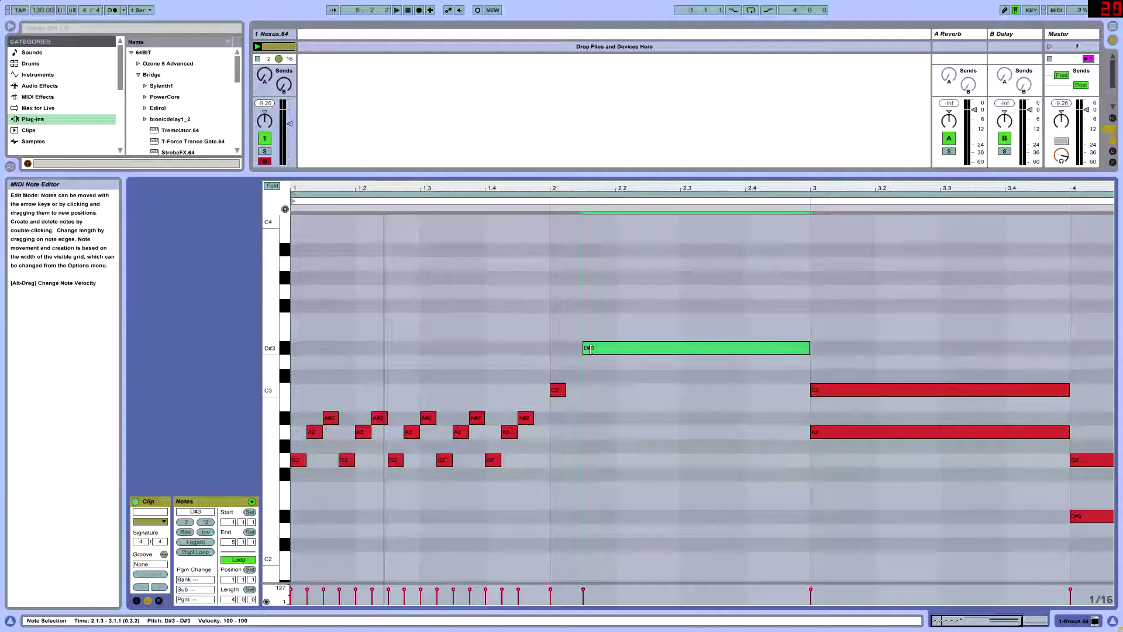
double_click(576, 363)
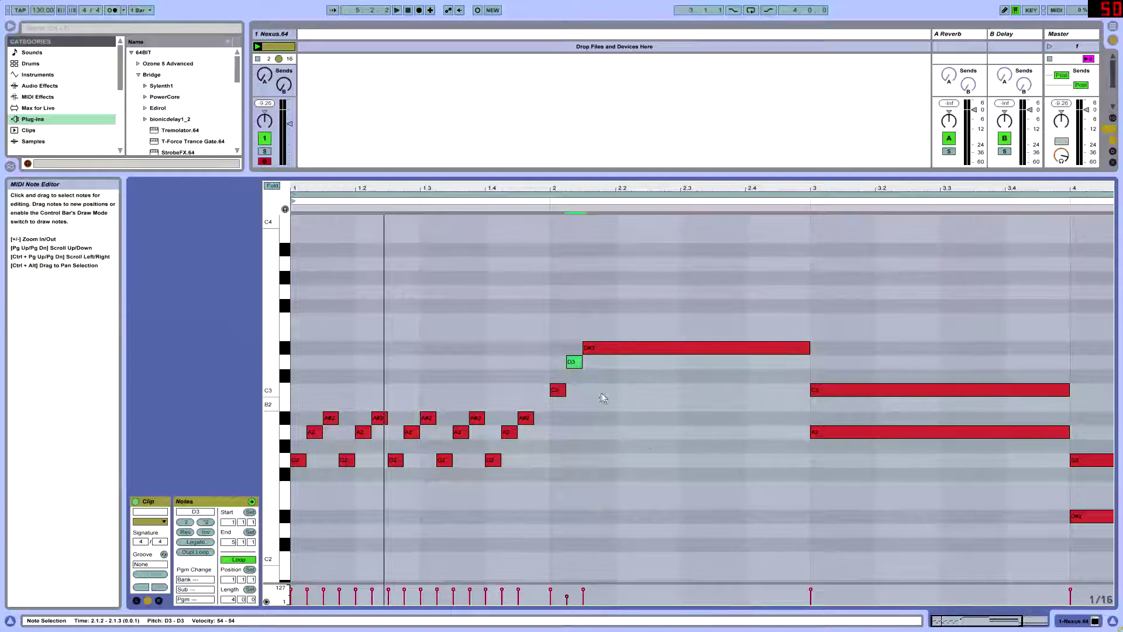
left_click(810, 349)
left_click_drag(810, 349, 599, 348)
left_click(575, 362)
left_click_drag(568, 601, 568, 590)
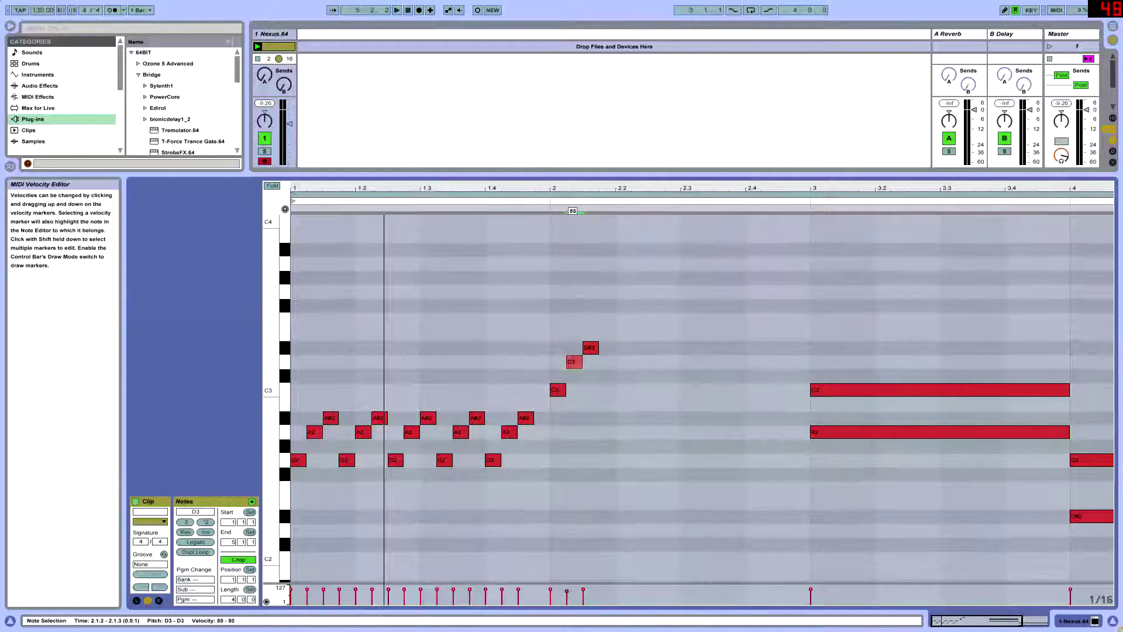
Step: Duplicate the C3, D3, D#3 run across bar 2 up to 2.4.4 and delete the extra notes beyond it
left_click_drag(600, 326, 547, 398)
key("ctrl+d")
key("ctrl+d")
key("ctrl+d")
key("ctrl+d")
key("ctrl+d")
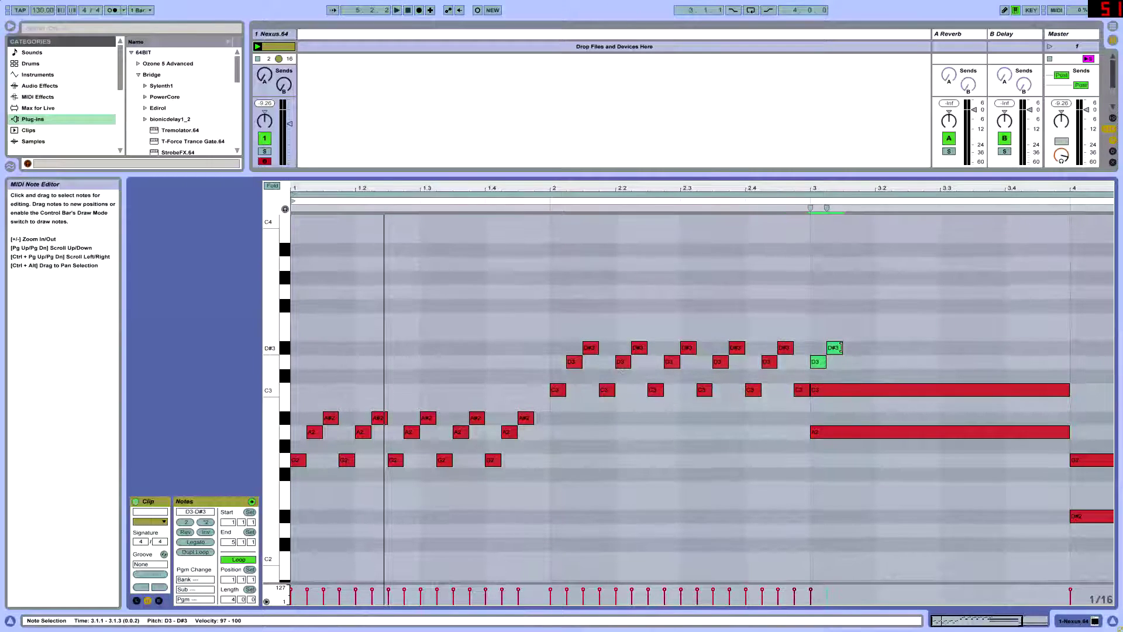
key("Delete")
left_click(801, 384)
left_click(801, 384)
key("Delete")
Step: Turn the bar 3 chord into a sixteenth-note run of A2, B2 and C3 starting at 3.1.1
left_click_drag(747, 186, 711, 226)
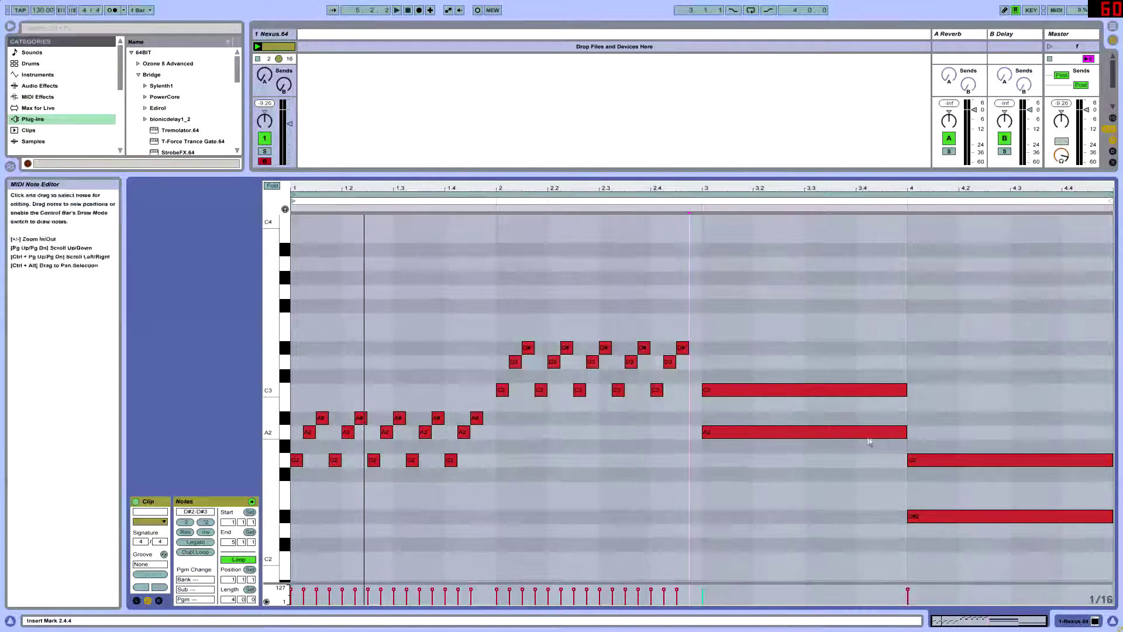
left_click(906, 433)
left_click_drag(906, 433, 731, 397)
left_click_drag(905, 393, 741, 390)
double_click(719, 404)
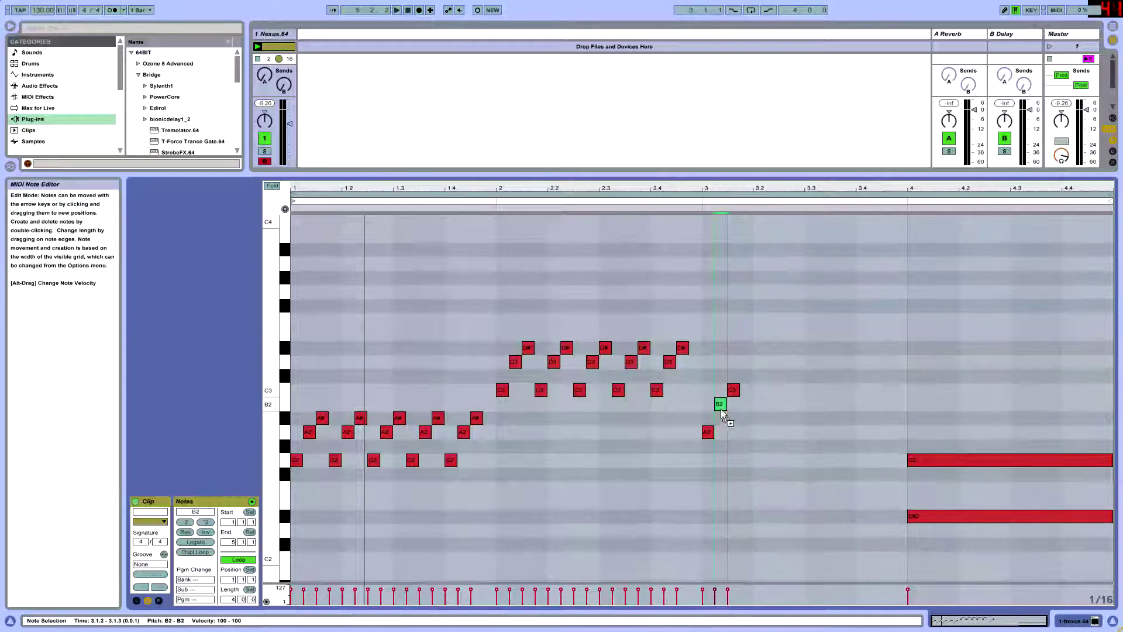
Step: Duplicate the A2, B2, C3 run across bar 3 up to 3.4.4 and delete the extra notes beyond it
left_click_drag(739, 358, 705, 442)
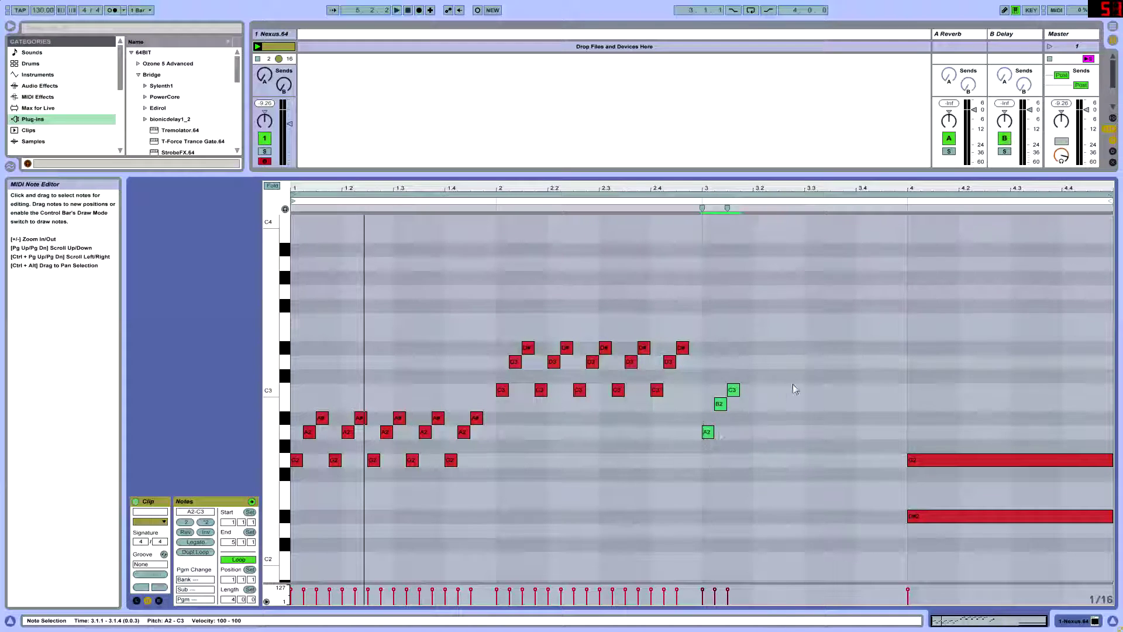
key("ctrl+d")
key("ctrl+d")
key("ctrl+d")
key("ctrl+d")
key("ctrl+d")
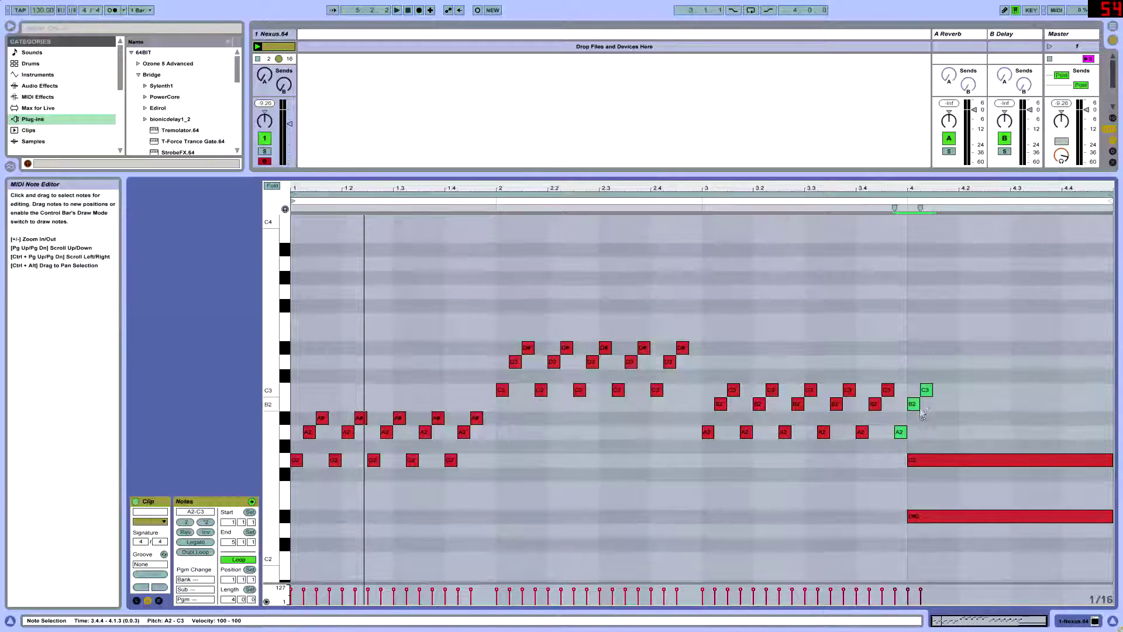
left_click_drag(917, 410, 946, 381)
key("Delete")
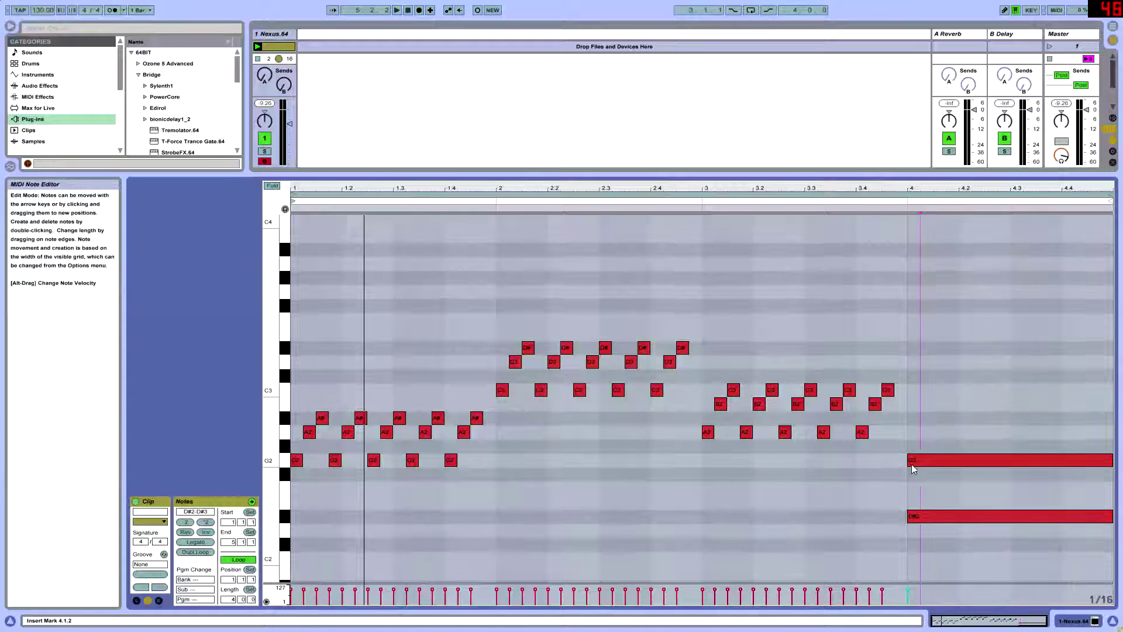
Step: Turn the bar 4 chord into a sixteenth-note run of D#2, F2 and G2 starting at 4.1.1
left_click_drag(911, 464, 937, 464)
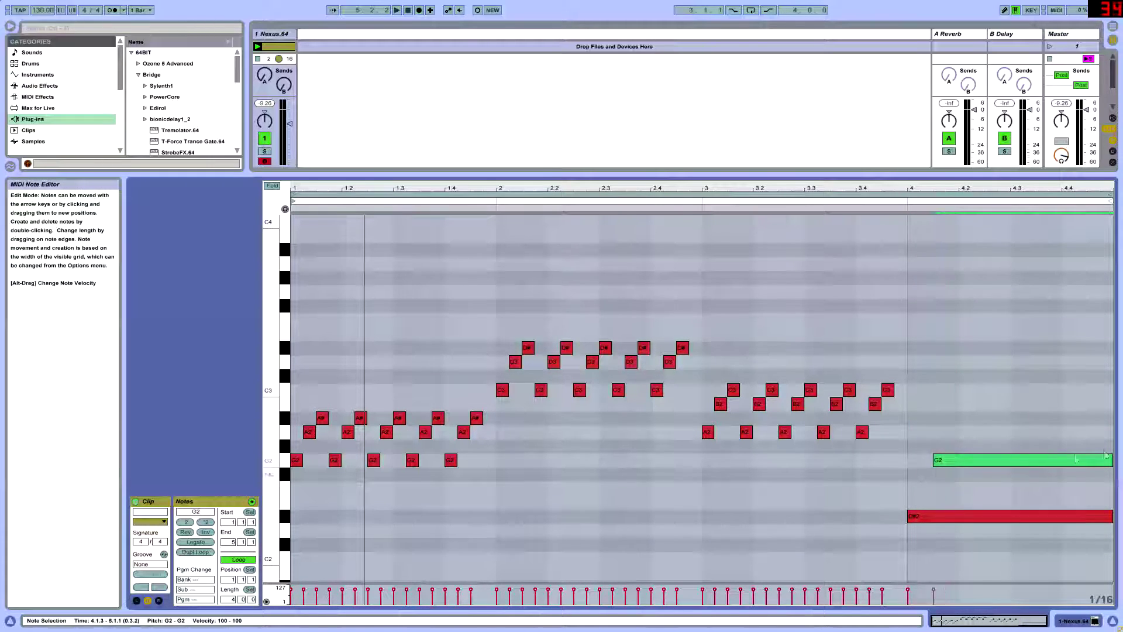
left_click_drag(1113, 461, 946, 462)
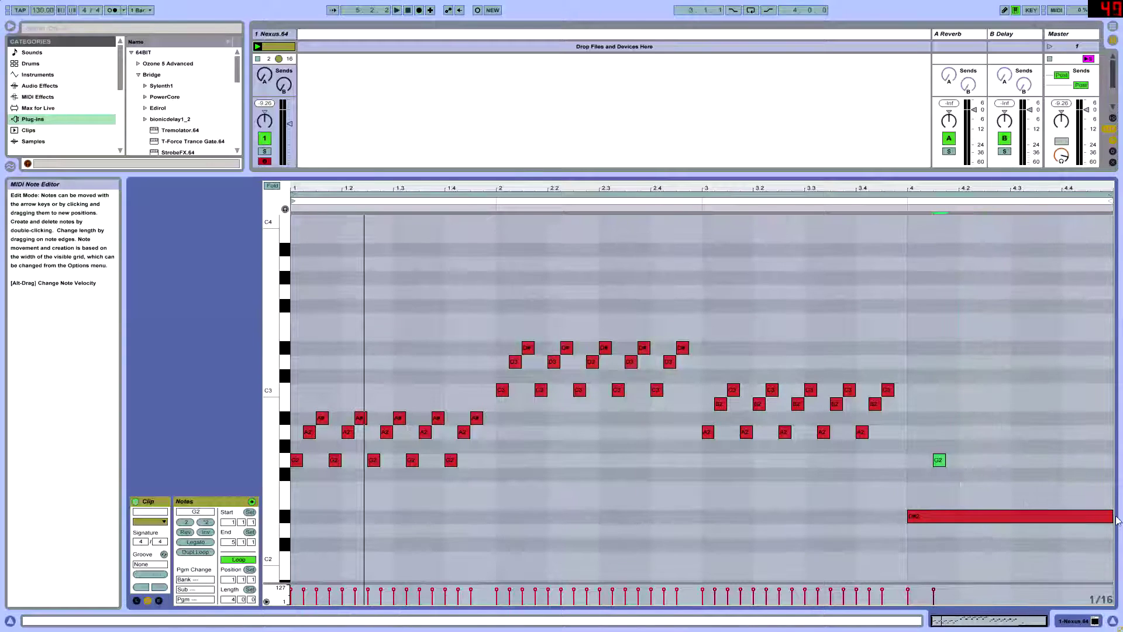
left_click_drag(1114, 517, 936, 493)
left_click_drag(947, 441, 911, 520)
Step: Duplicate the D#2, F2, G2 run across bar 4 up to 4.4.4, without overrunning the bar, and play the clip
key("ctrl+d")
key("ctrl+d")
key("ctrl+d")
key("ctrl+d")
key("ctrl+d")
key("ctrl+z")
key("space")
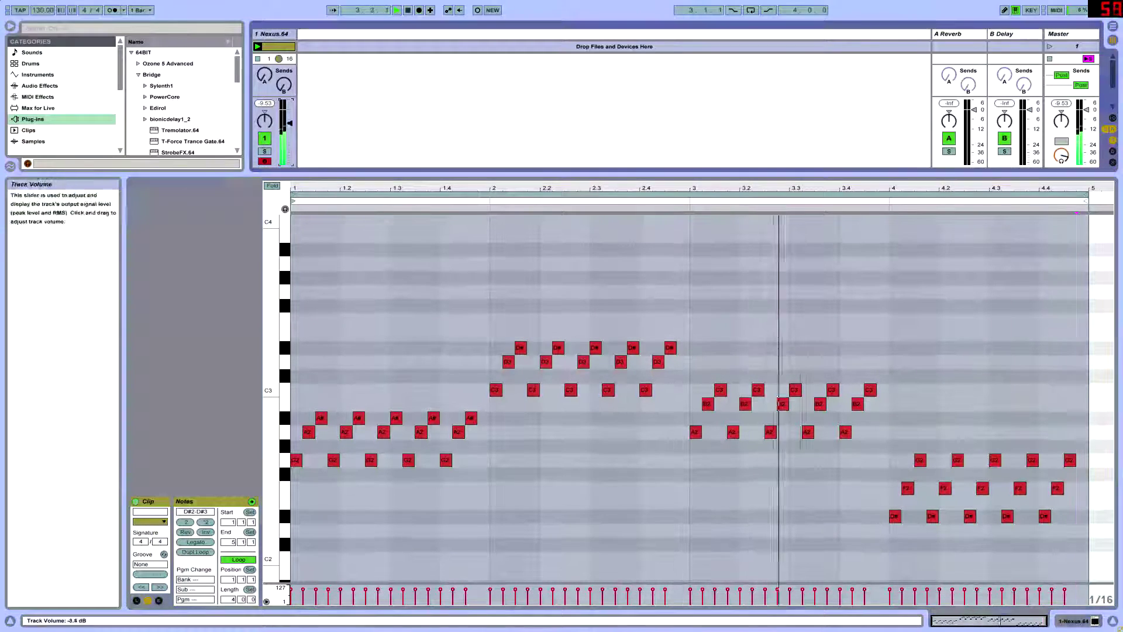
Step: Lower all B2 notes in bar 3 to A#2 and hide the velocity lane
left_click_drag(711, 421, 898, 405)
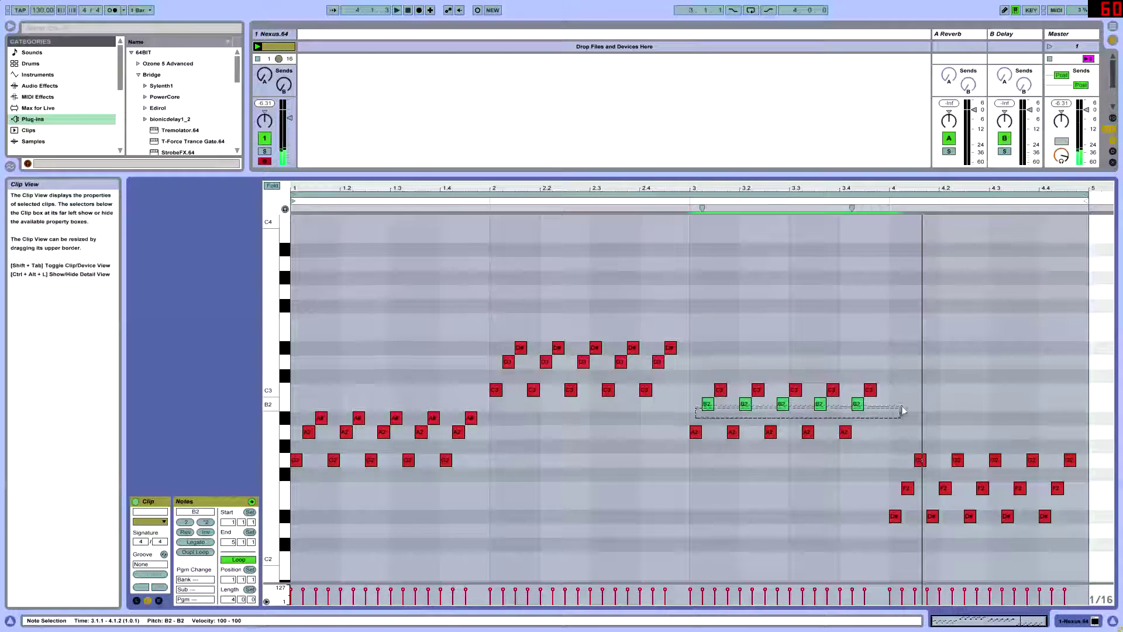
key("Down")
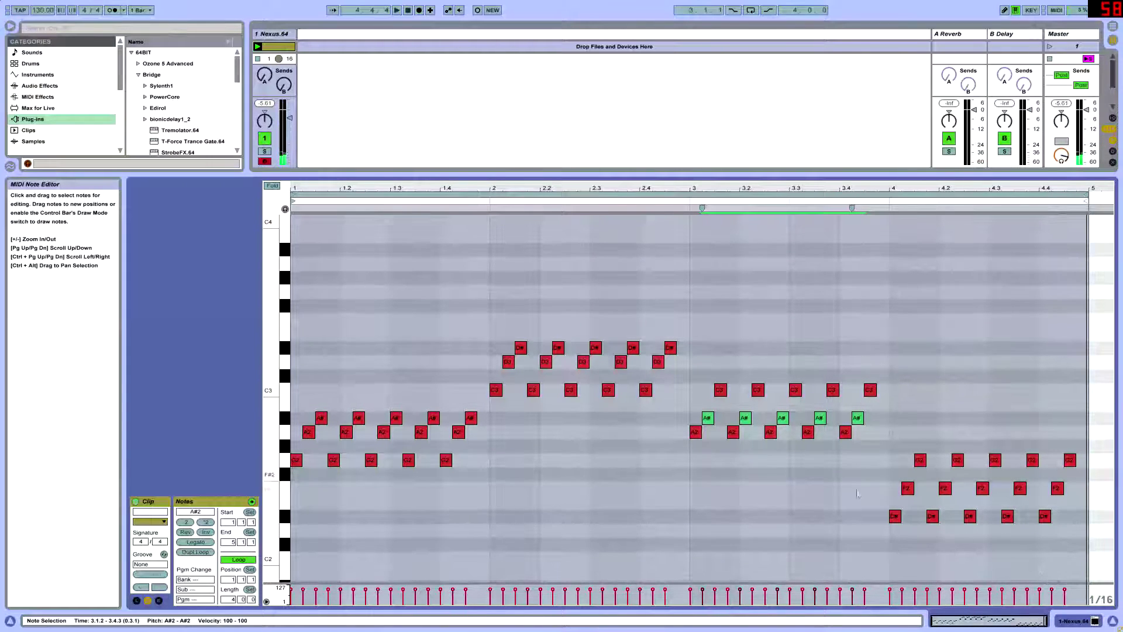
left_click_drag(888, 248, 777, 389)
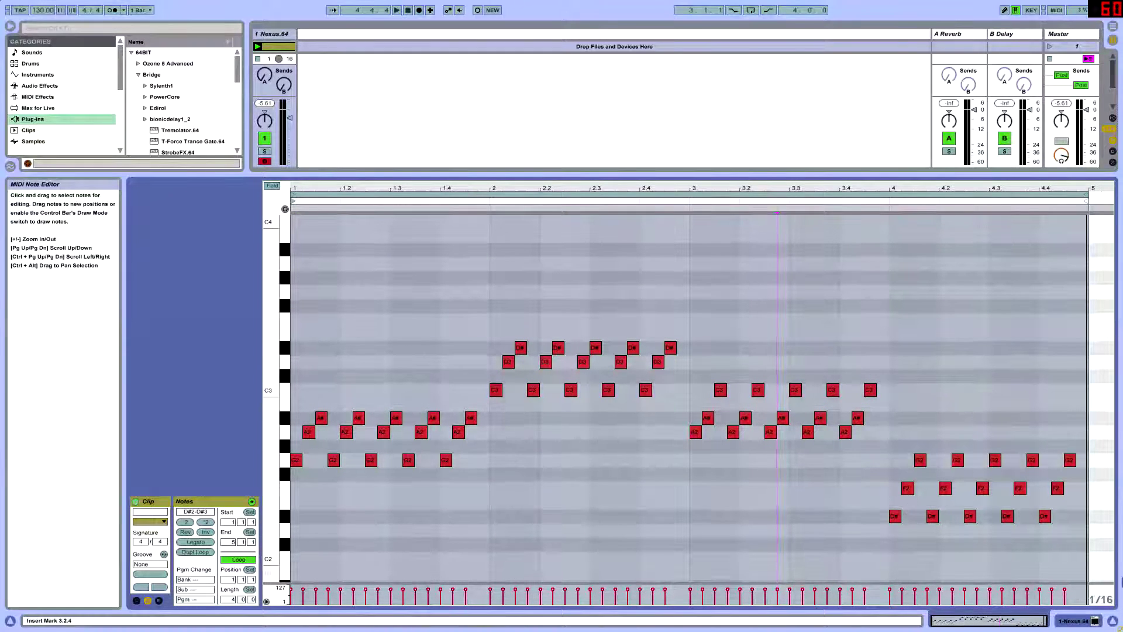
left_click(266, 602)
Step: Transpose the whole bar 4 run up seven semitones to A#2, C3 and D3, and play the clip
left_click_drag(901, 549, 1117, 406)
key("Up")
key("Up")
key("Up")
key("Up")
key("Up")
key("Up")
key("Up")
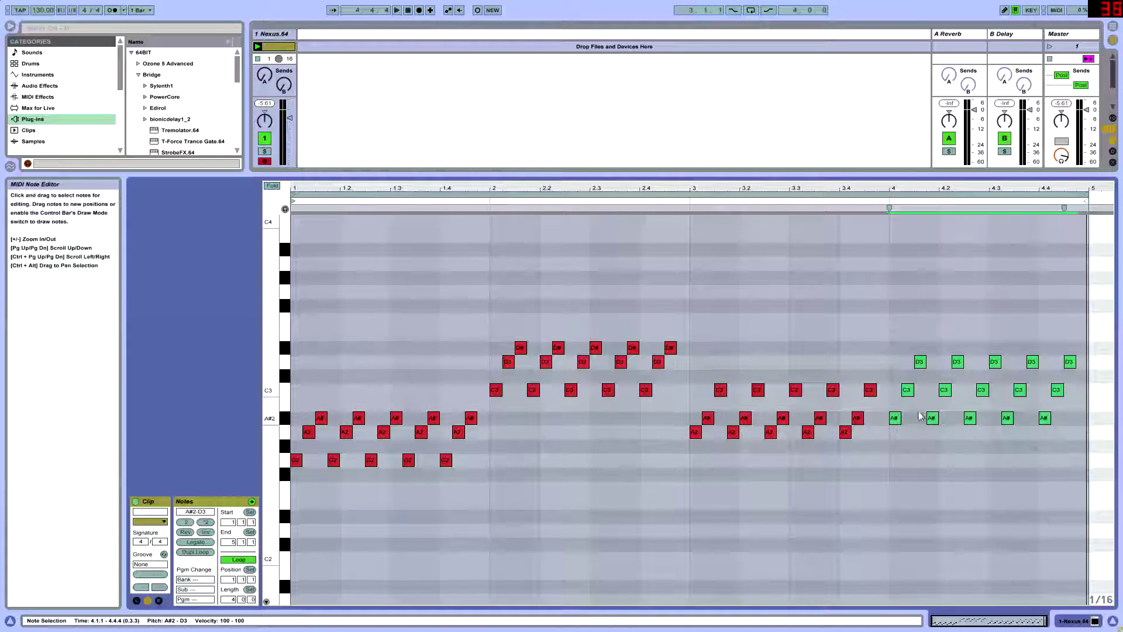
key("space")
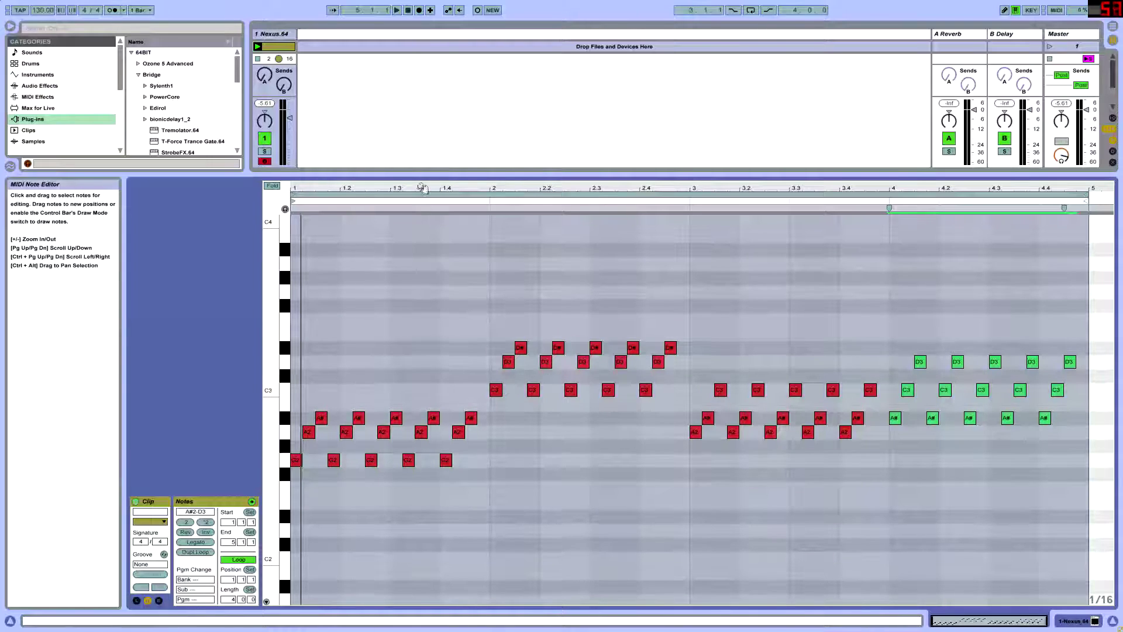
Step: Raise all A#2 notes in bar 1 four semitones to D3
key("plus")
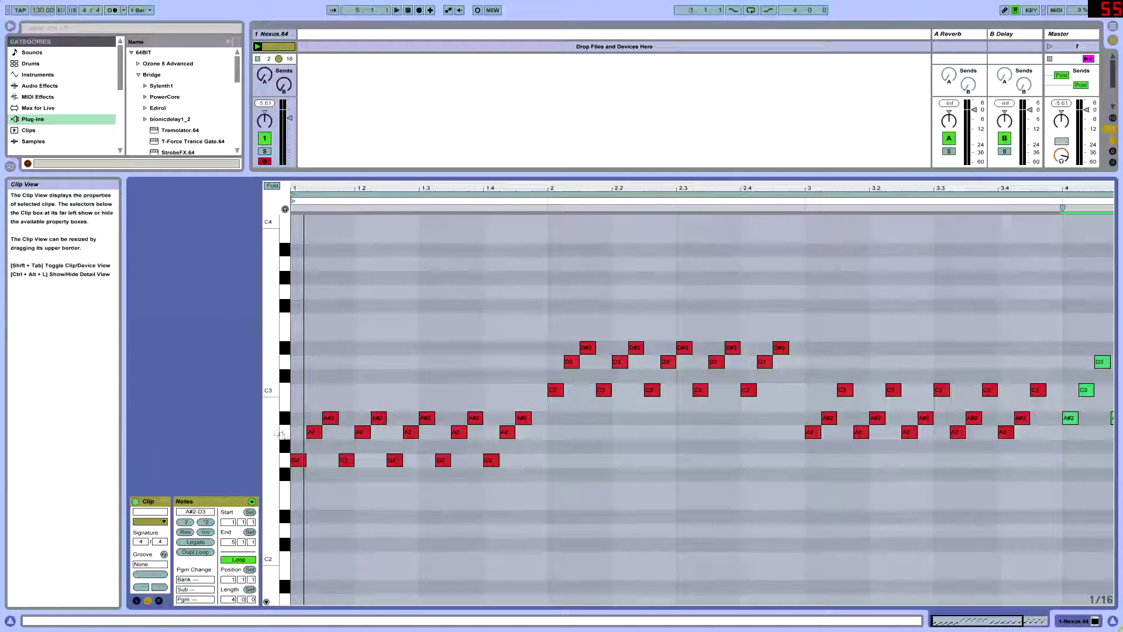
left_click(331, 417)
left_click_drag(358, 422, 538, 420)
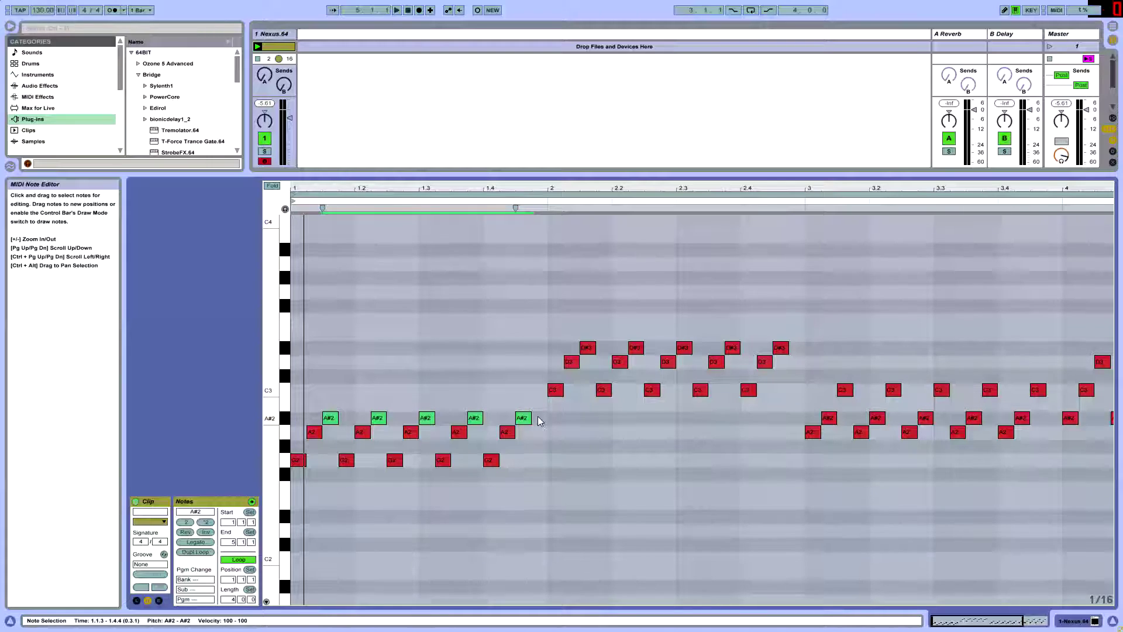
key("Up")
key("Up")
key("Up")
key("Up")
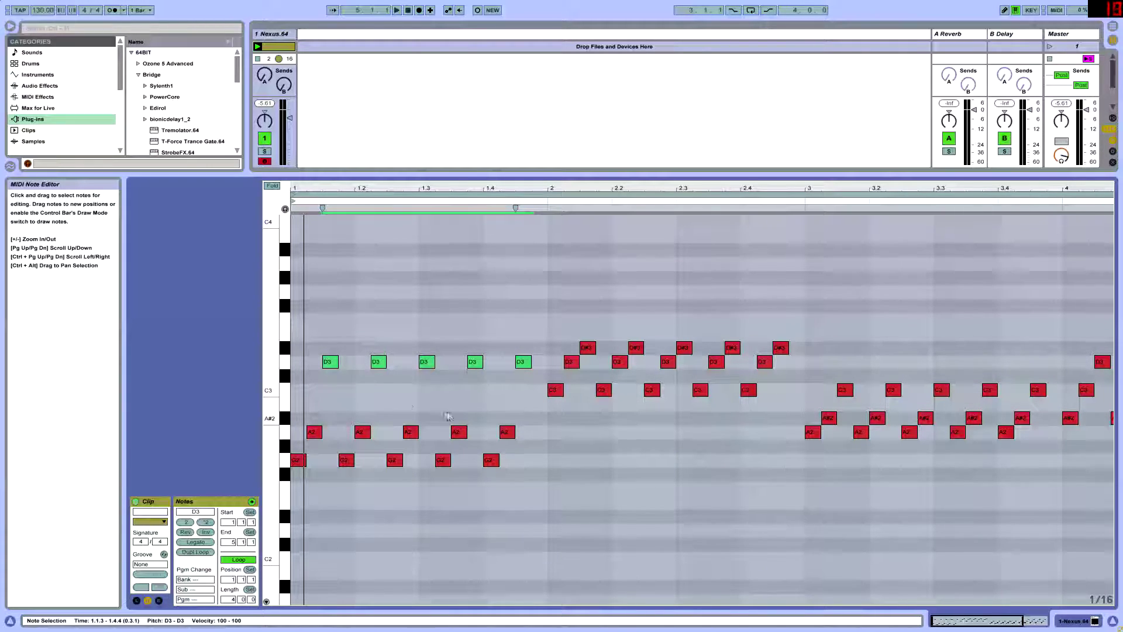
Step: Raise all A2 notes in bar 1 to A#2 and audition the changed bar
left_click_drag(312, 454, 527, 435)
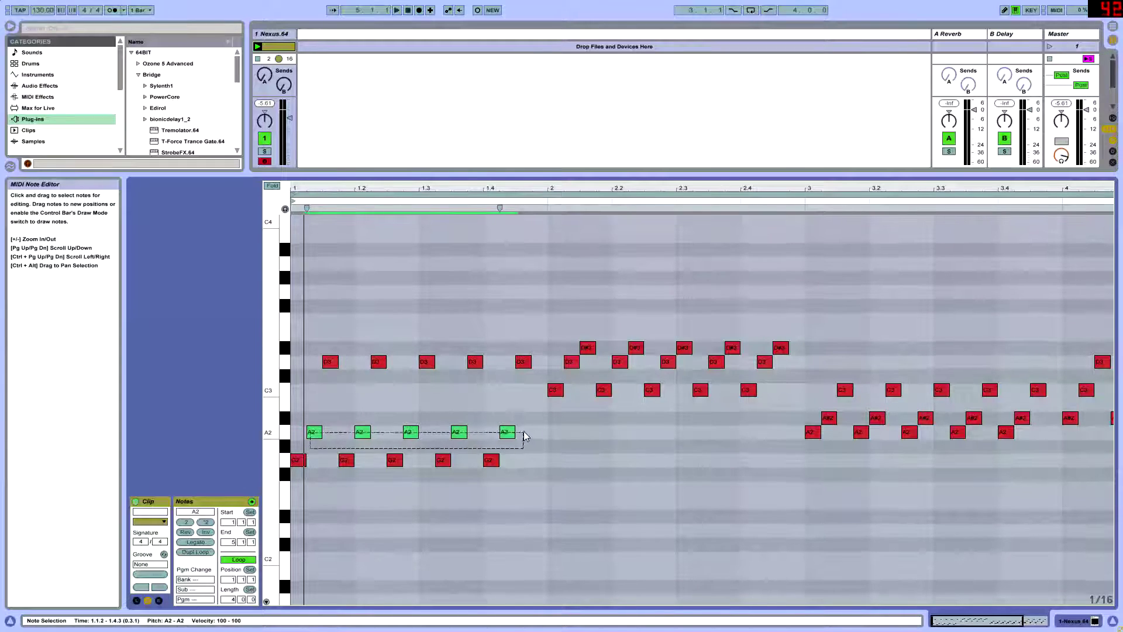
key("Up")
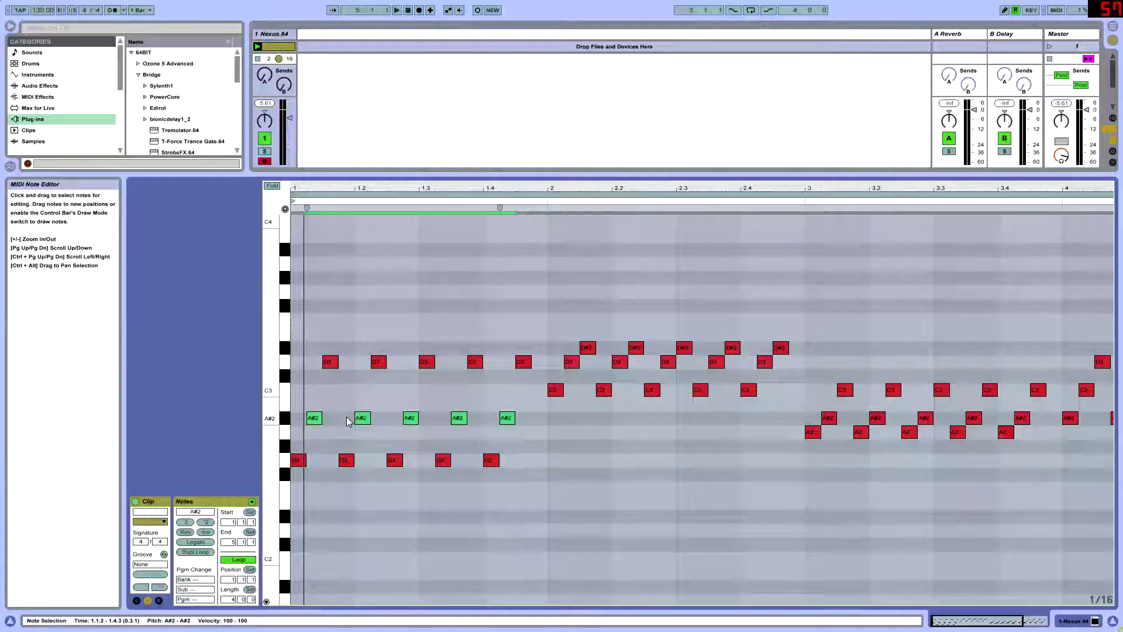
key("space")
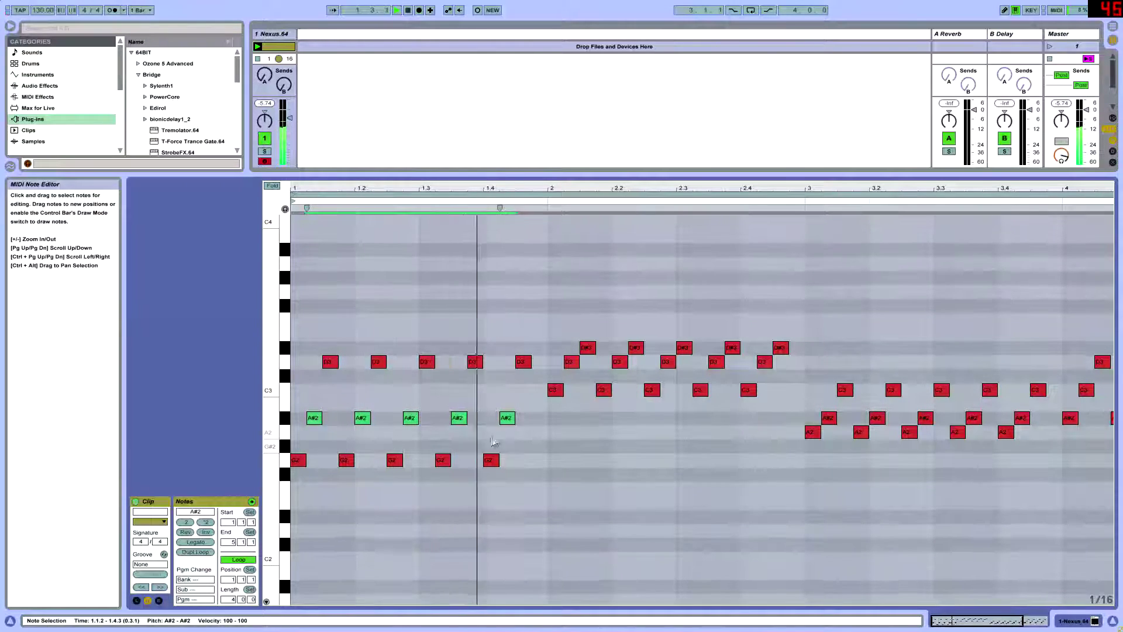
key("space")
Step: In bar 2, raise the first D#3 note to G3 and the first D3 note to D#3
left_click(587, 348)
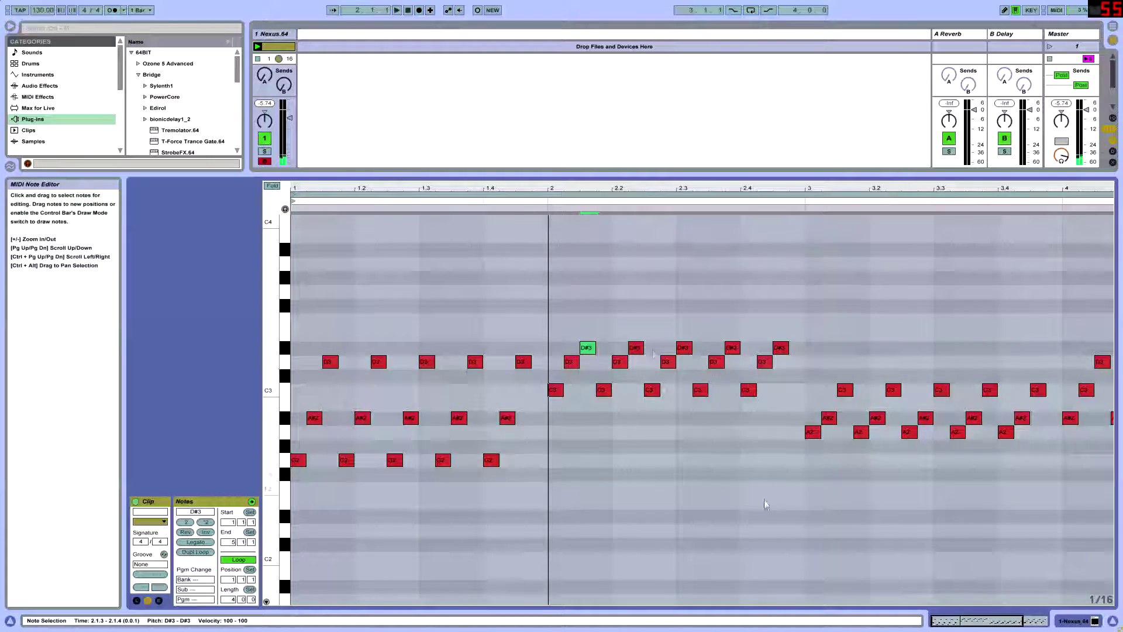
scroll(764, 500, "up", 3)
left_click(690, 200)
key("z")
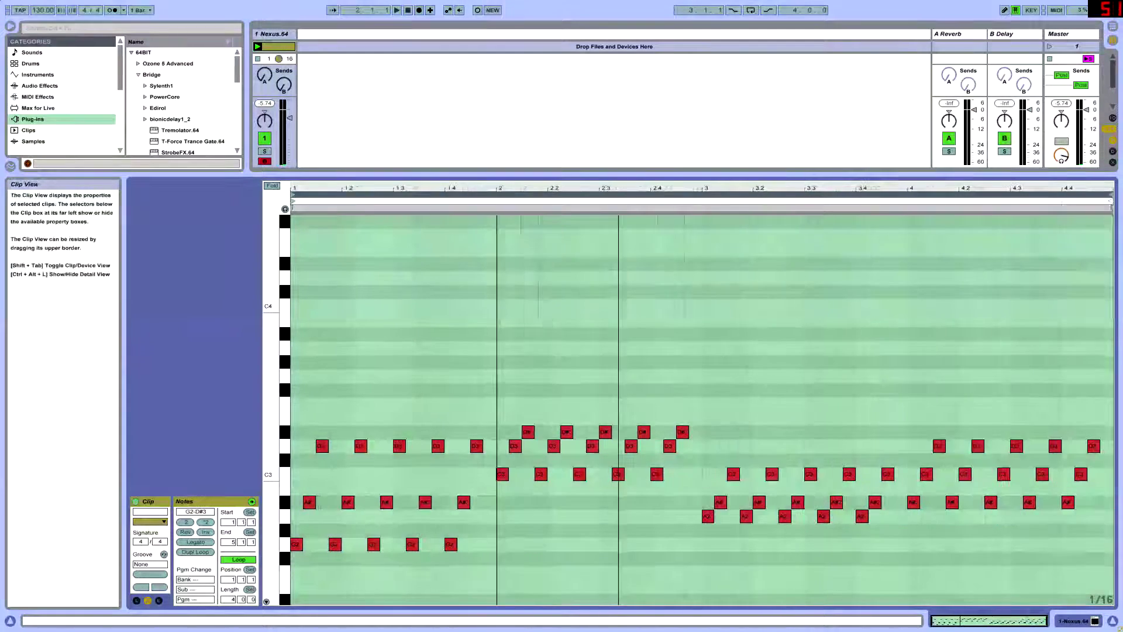
left_click(600, 367)
scroll(600, 367, "down", 2)
left_click(527, 390)
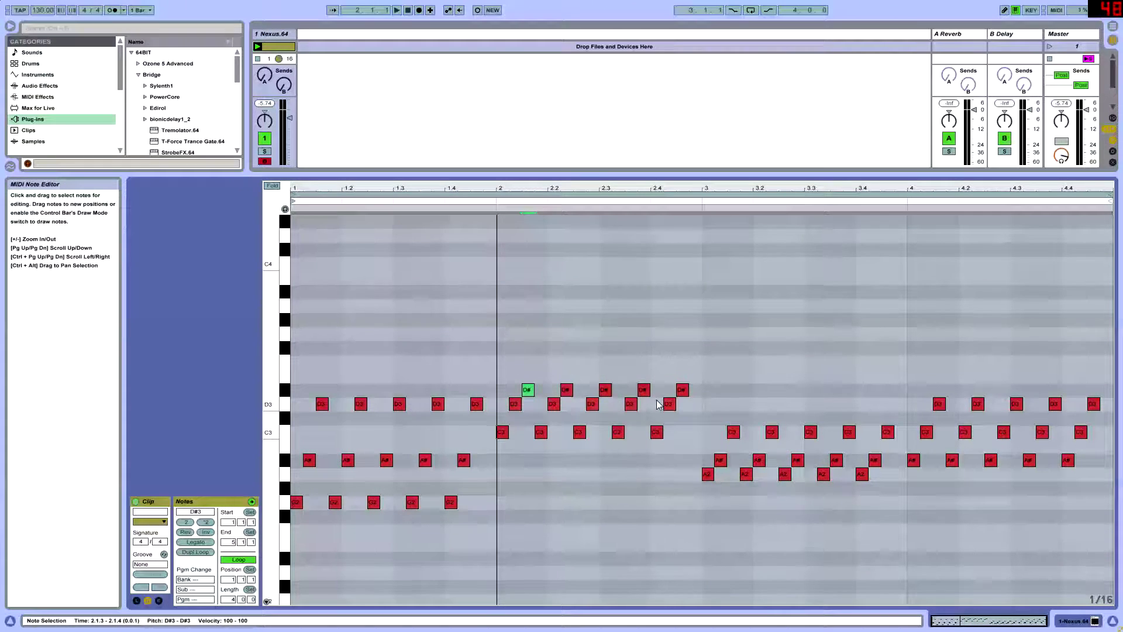
key("Up")
key("Up")
key("Up")
key("Up")
key("Up")
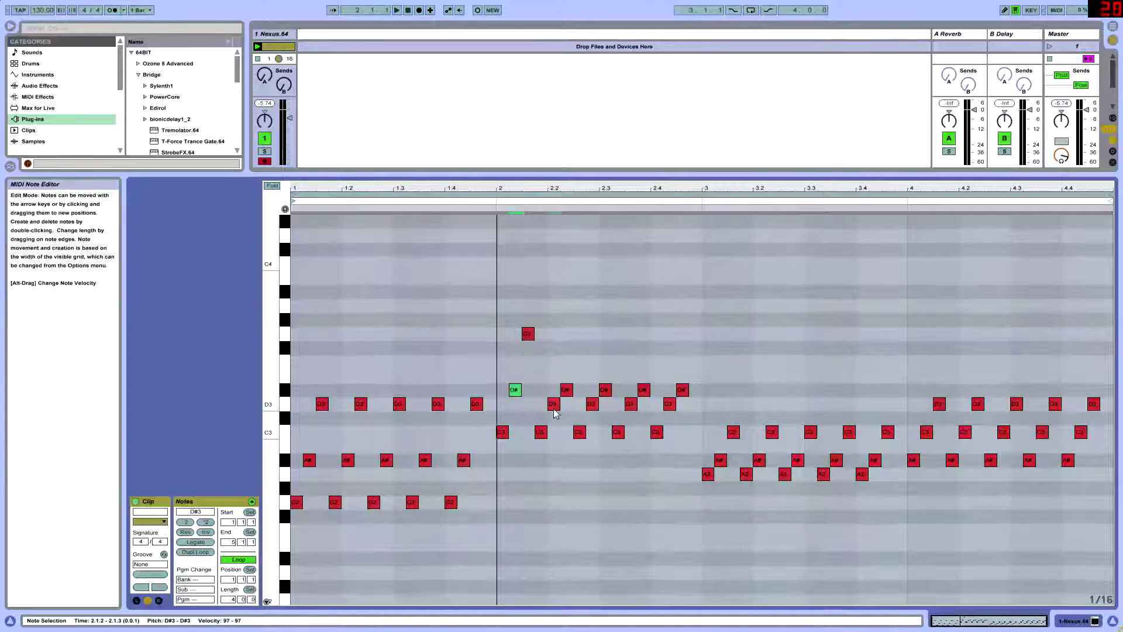
Step: Raise the remaining D#3 notes in bar 2 to G3 and the remaining D3 notes there to D#3
left_click_drag(549, 397, 740, 374)
key("Up")
key("Up")
key("Up")
key("Up")
left_click_drag(548, 412, 883, 444)
key("Up")
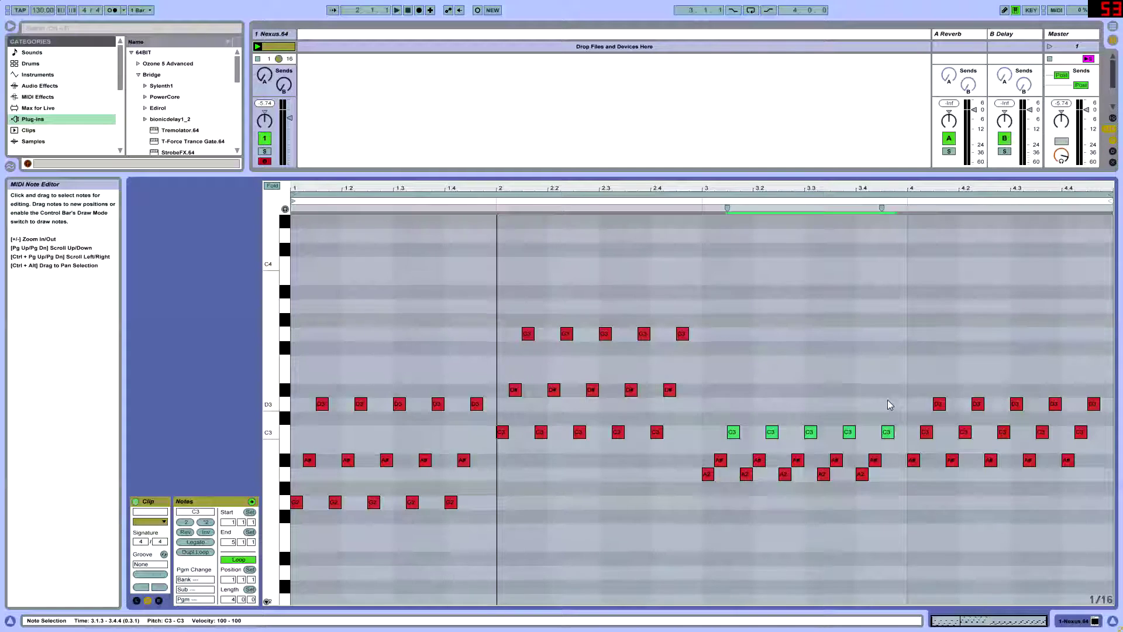
Step: Raise all C3 notes in bar 3 five semitones to F3
key("Up")
key("Up")
key("Up")
key("Down")
key("Down")
key("Down")
key("Up")
key("Up")
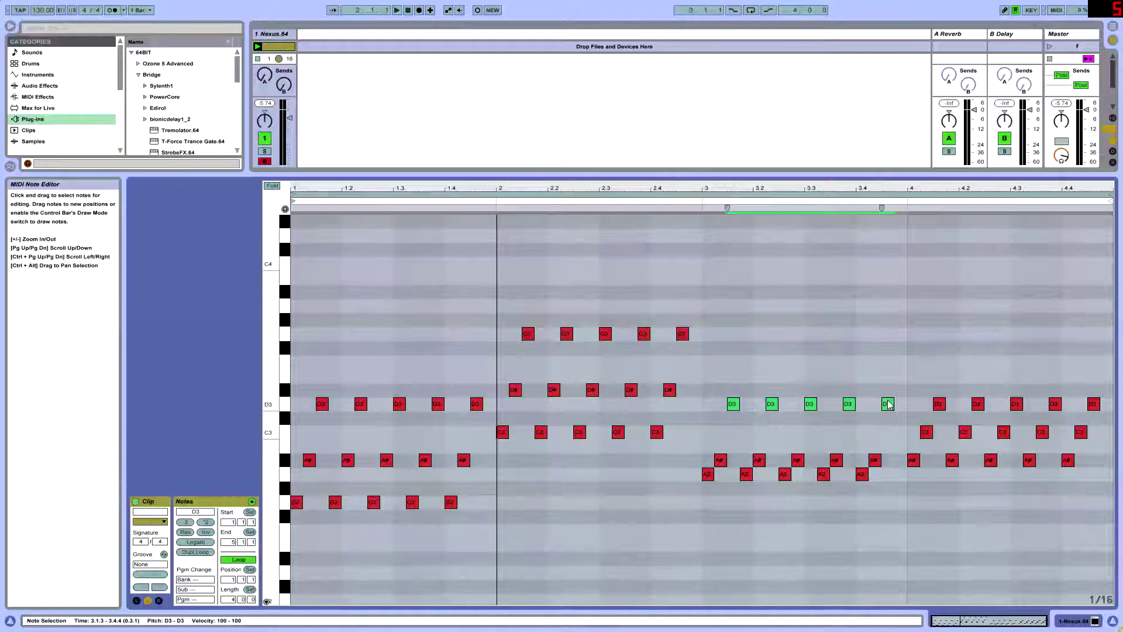
key("Up")
key("Up")
key("Up")
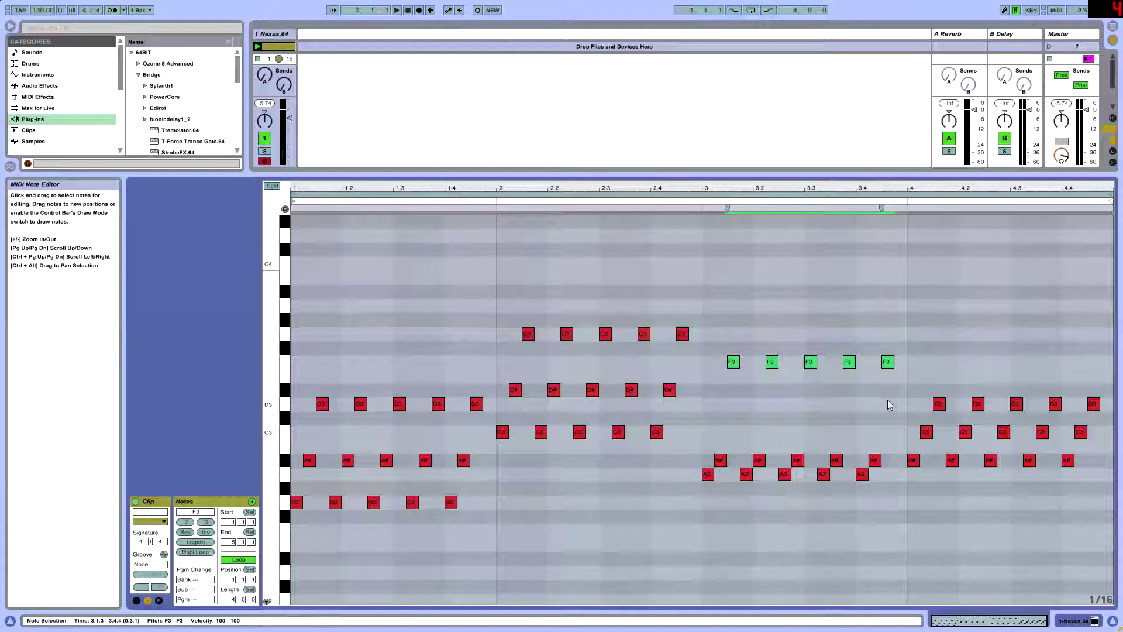
Step: Raise all A#2 notes in bar 3 to D3 and play the clip
left_click_drag(732, 455, 900, 457)
key("Up")
key("Up")
key("Up")
key("Up")
key("space")
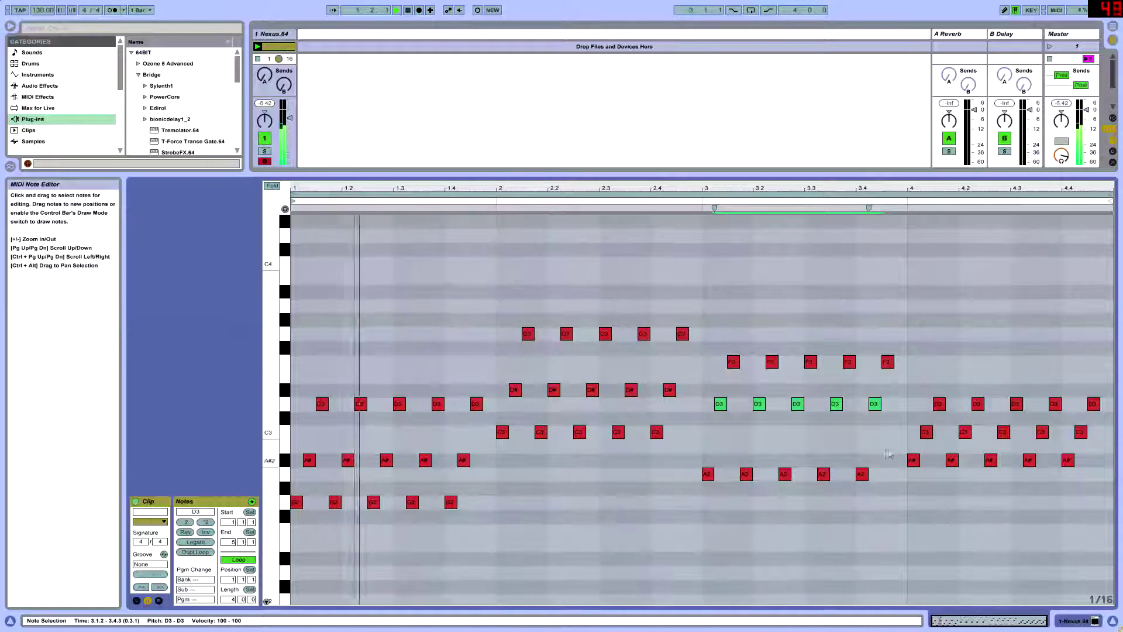
Step: Raise the D3 notes in bar 4 three semitones to F3
key("ctrl+d")
key("Up")
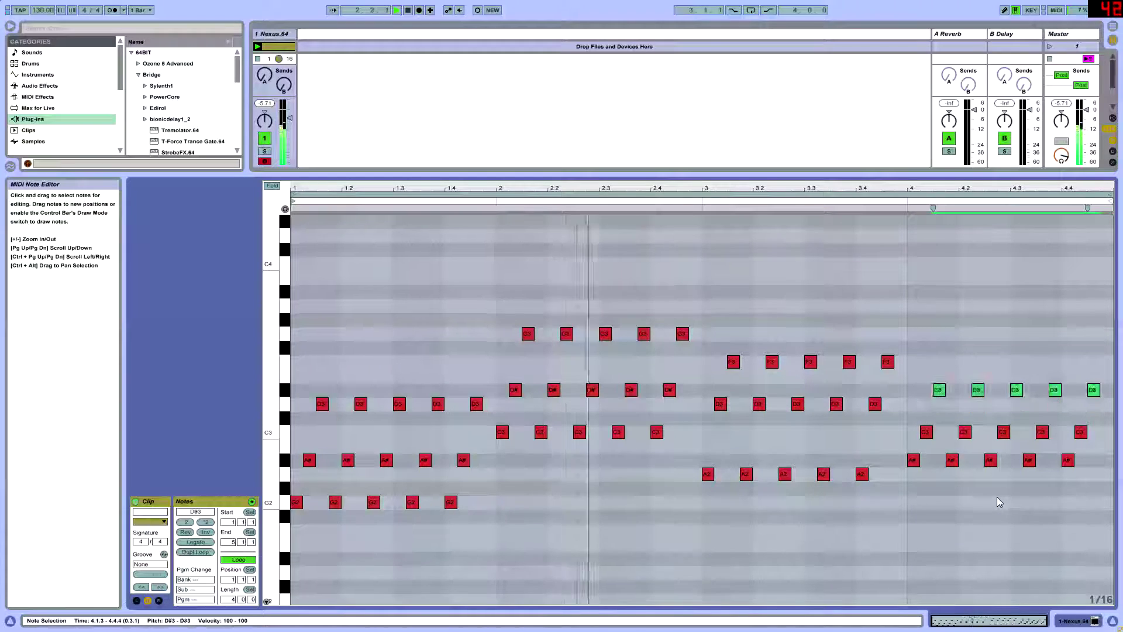
key("Up")
key("Up")
Step: Raise all C3 notes in bar 4 to D3 and stop playback
left_click_drag(910, 446, 1114, 407)
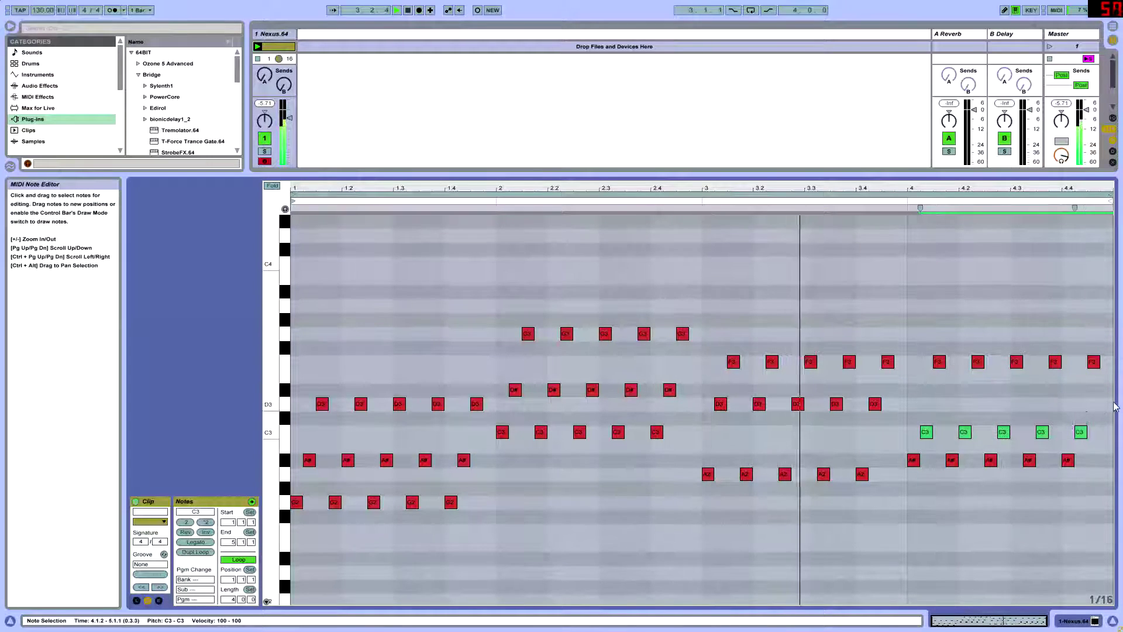
key("Up")
key("Up")
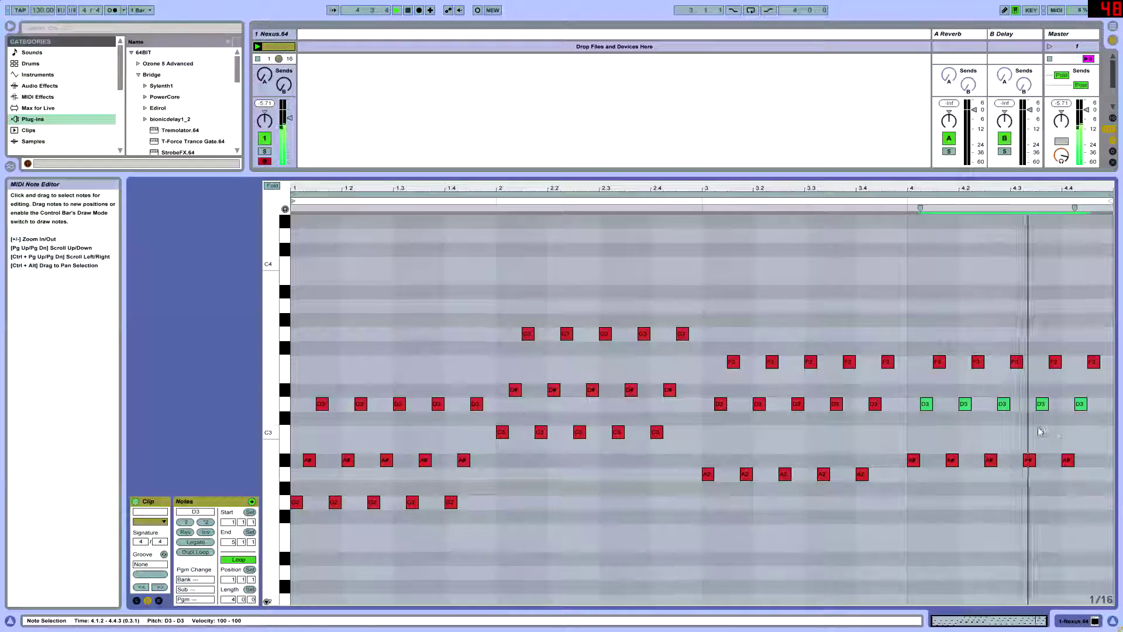
key("space")
Step: Lower the D3 notes in bar 3 and the first D3 note of bar 4 to C3, and play the clip
left_click(934, 448)
left_click(912, 461)
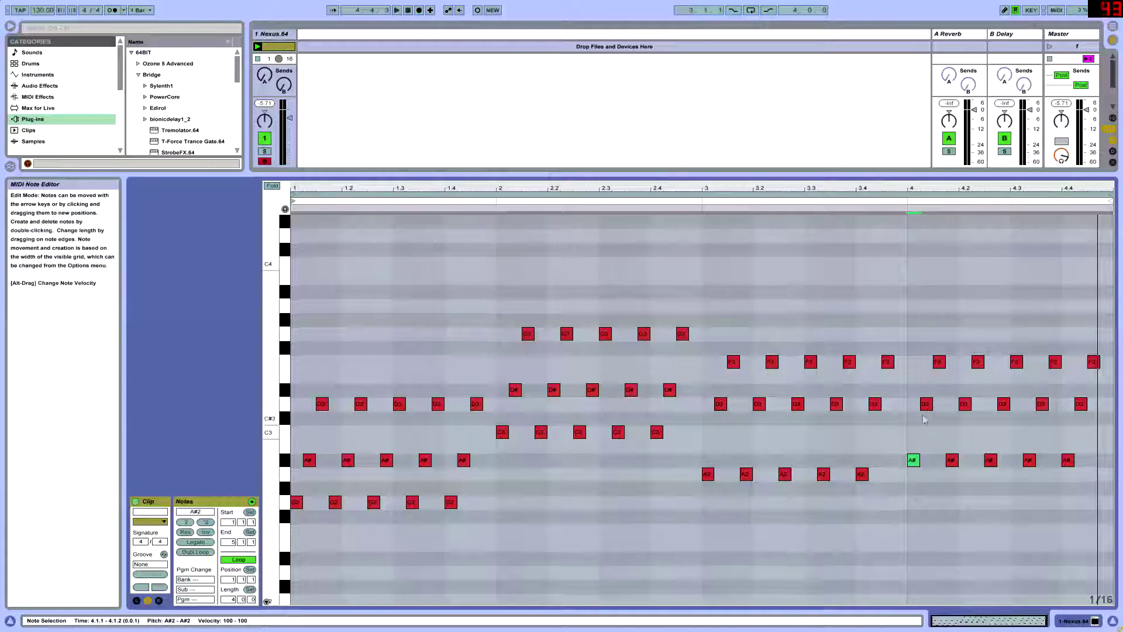
left_click_drag(924, 419, 1100, 395)
left_click_drag(713, 420, 922, 400)
key("Down")
key("Down")
key("space")
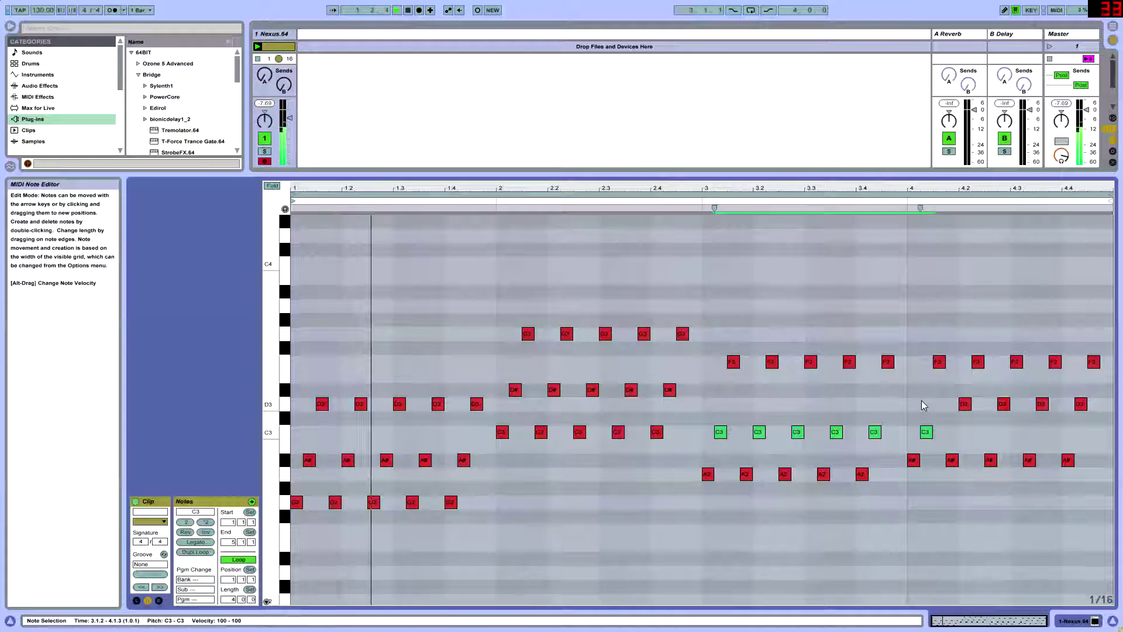
left_click(803, 404)
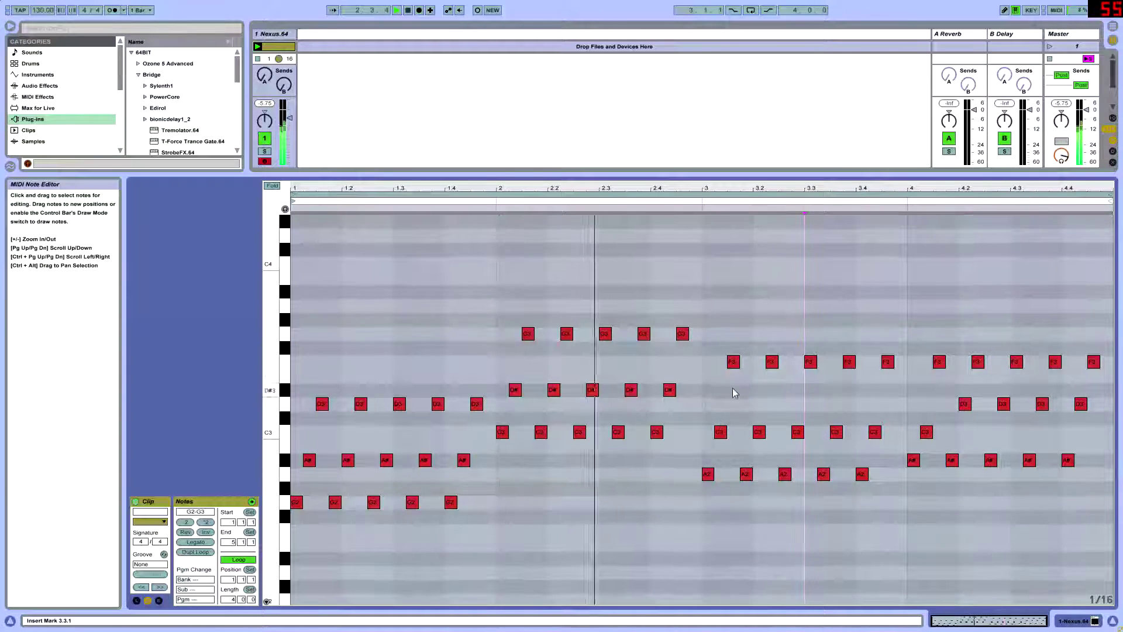
Step: Lower all F3 notes in bar 3 two semitones to D#3
left_click_drag(735, 389, 890, 353)
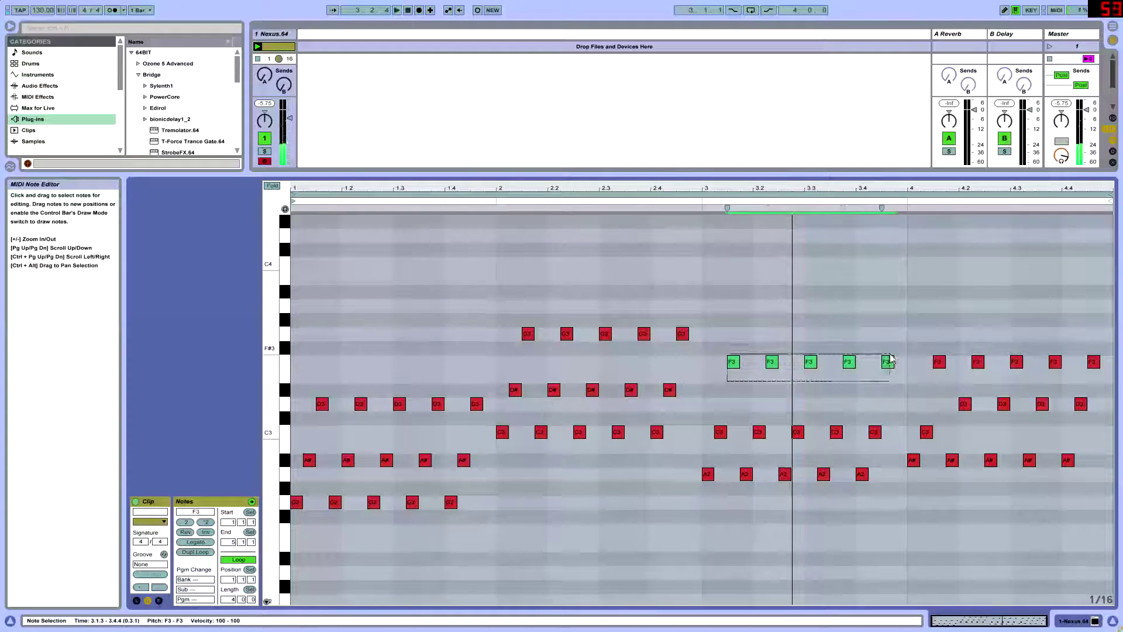
key("Down")
key("Down")
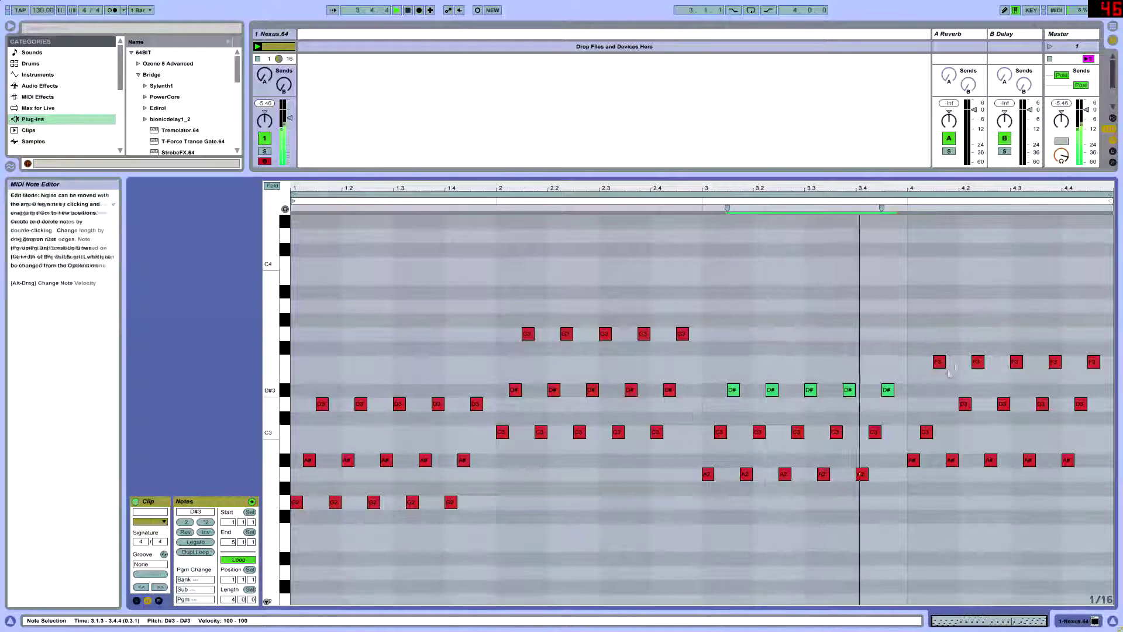
Step: Raise the C3 note at 4.1.2 back to D3 and stop playback
left_click(927, 433)
key("Up")
key("Up")
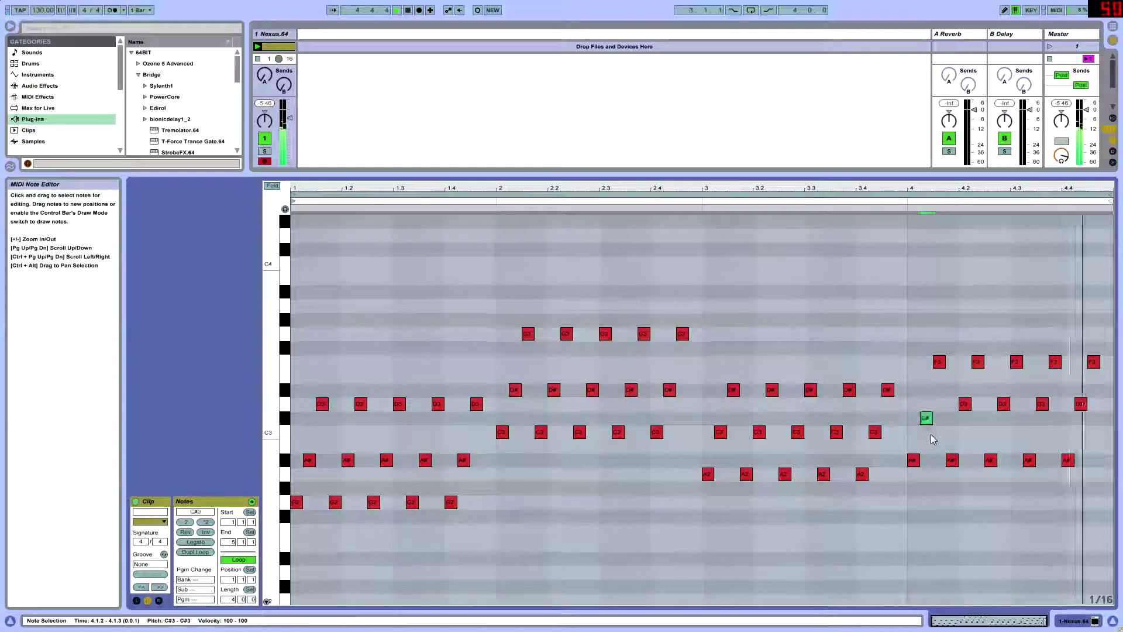
key("space")
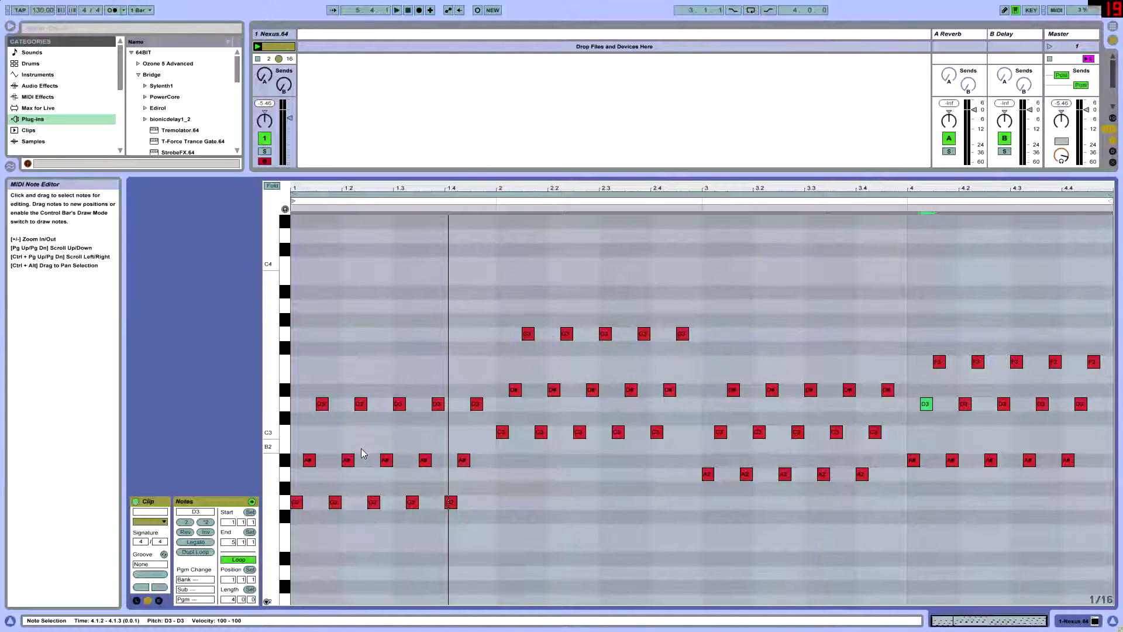
Step: Delete every note in bar 1 after the first three-note run of G2, A#2 and D3
left_click_drag(523, 494, 291, 546)
left_click(320, 565)
left_click(321, 404)
left_click(296, 502)
left_click(309, 460)
left_click(321, 403)
left_click(334, 502)
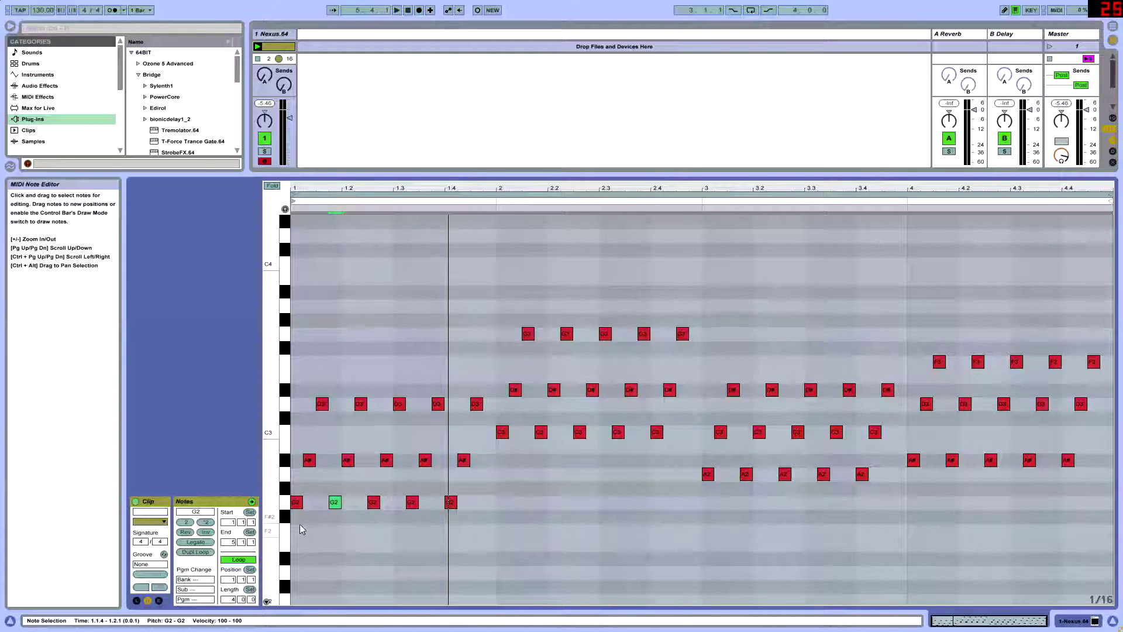
left_click_drag(324, 532, 483, 383)
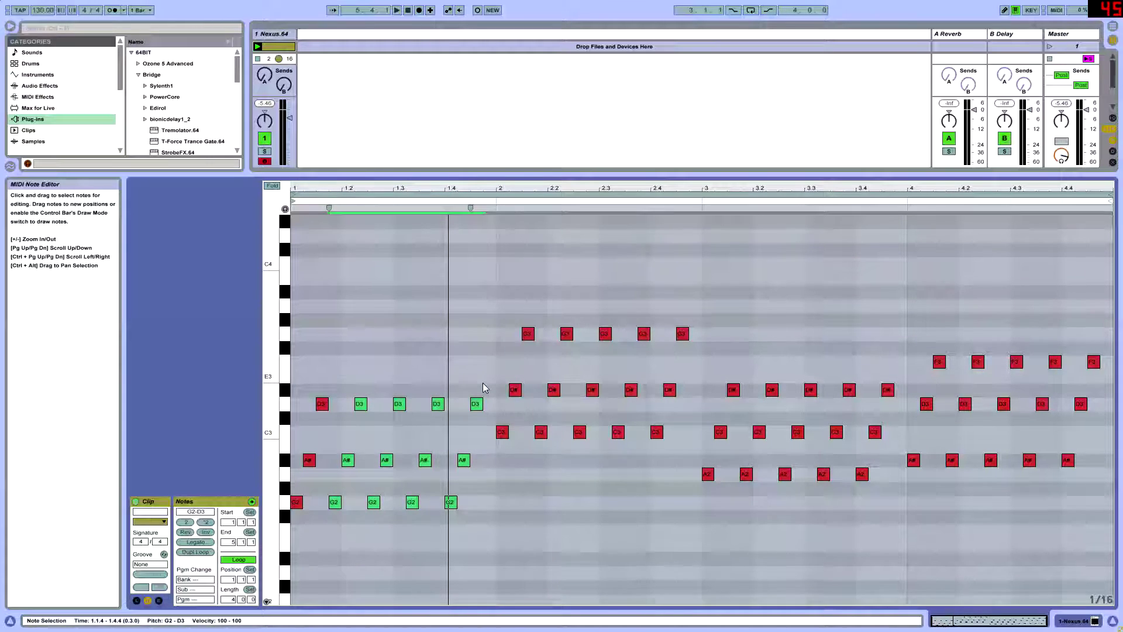
key("Delete")
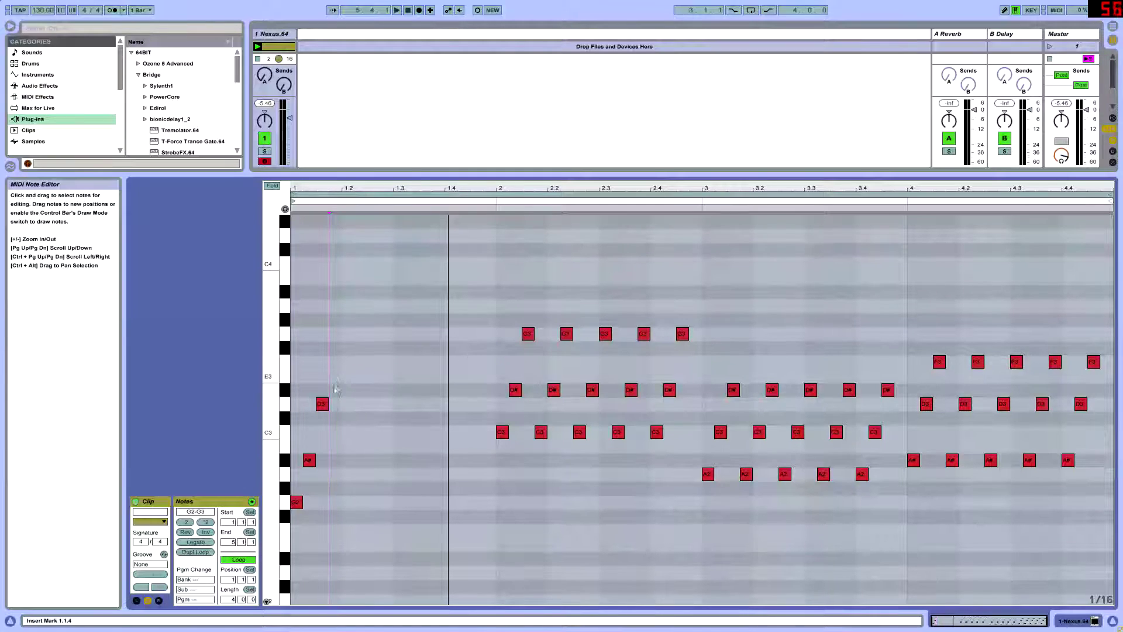
Step: Add an F3 note at 1.1.4, duplicate the four-note run three times to fill bar 1, and play the clip
left_click(323, 403)
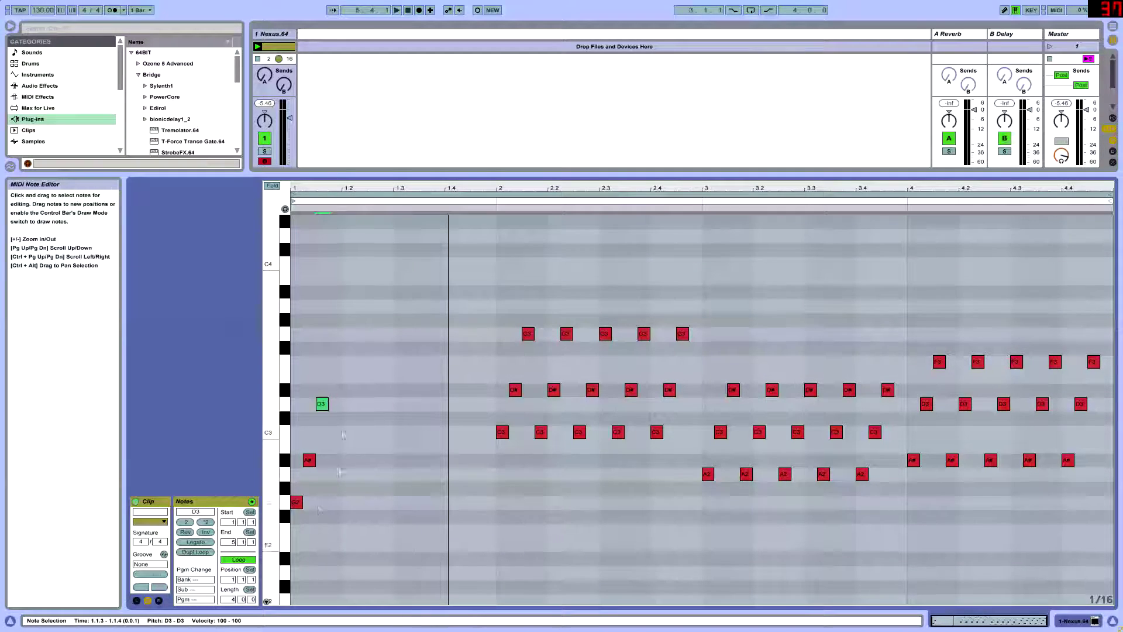
left_click(311, 460)
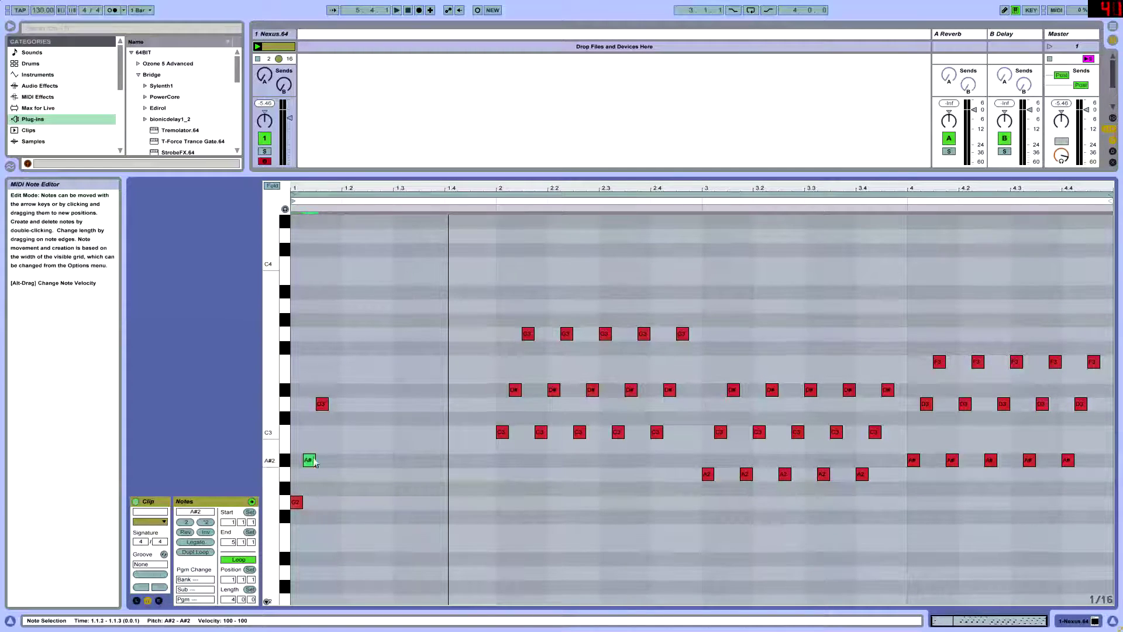
double_click(336, 363)
left_click_drag(343, 332, 290, 531)
key("ctrl+d")
key("ctrl+d")
key("ctrl+d")
key("space")
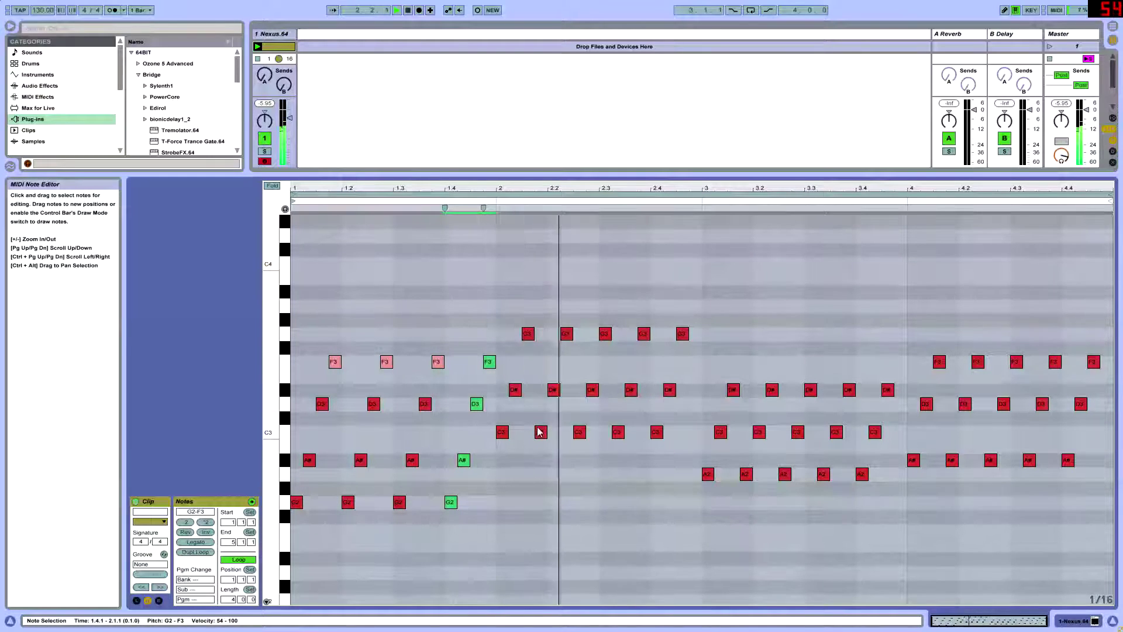
Step: Set the velocity of the four F3 notes in bar 1 to 100 and play the clip
left_click(378, 390)
left_click(391, 366)
left_click_drag(331, 379, 496, 351)
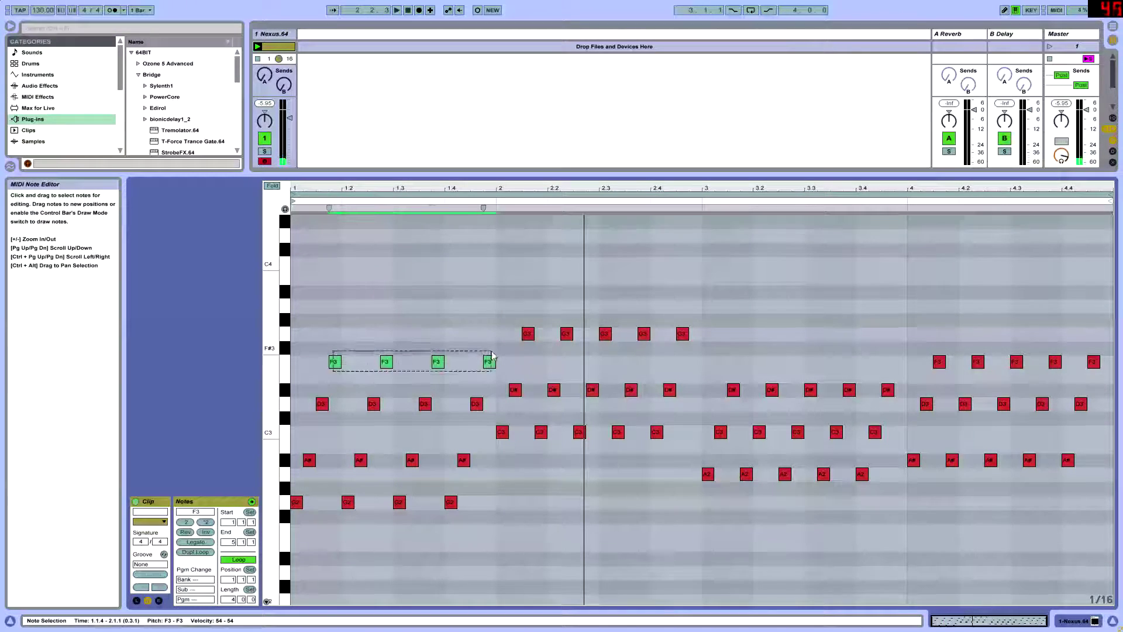
mouse_move(335, 364)
left_mouse_down()
mouse_move(337, 402)
mouse_move(338, 370)
left_mouse_up()
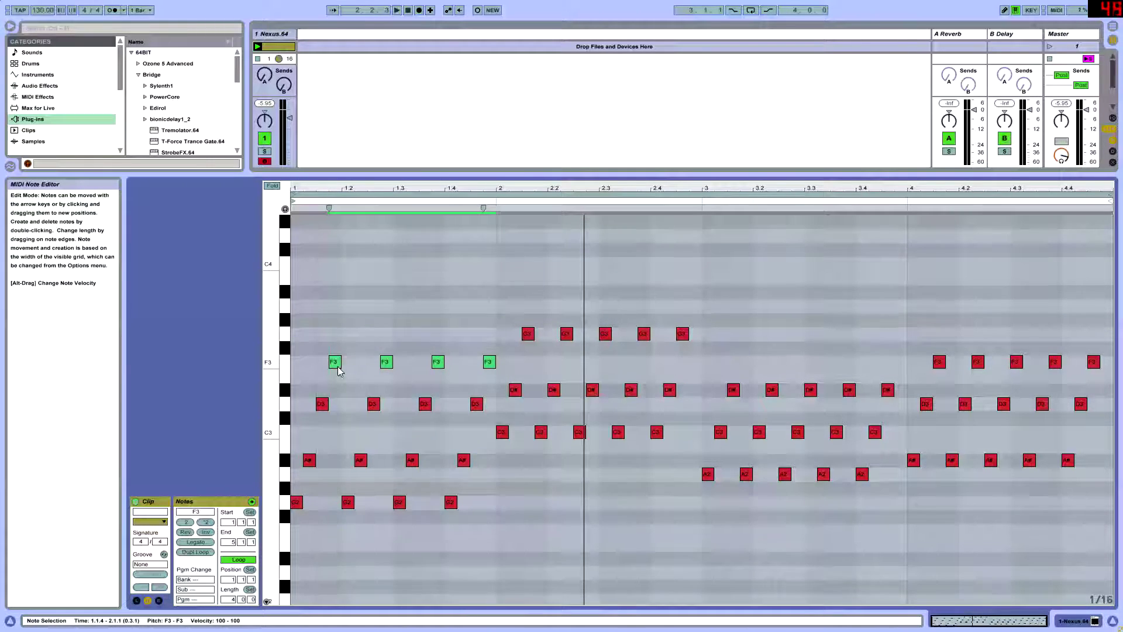
key("space")
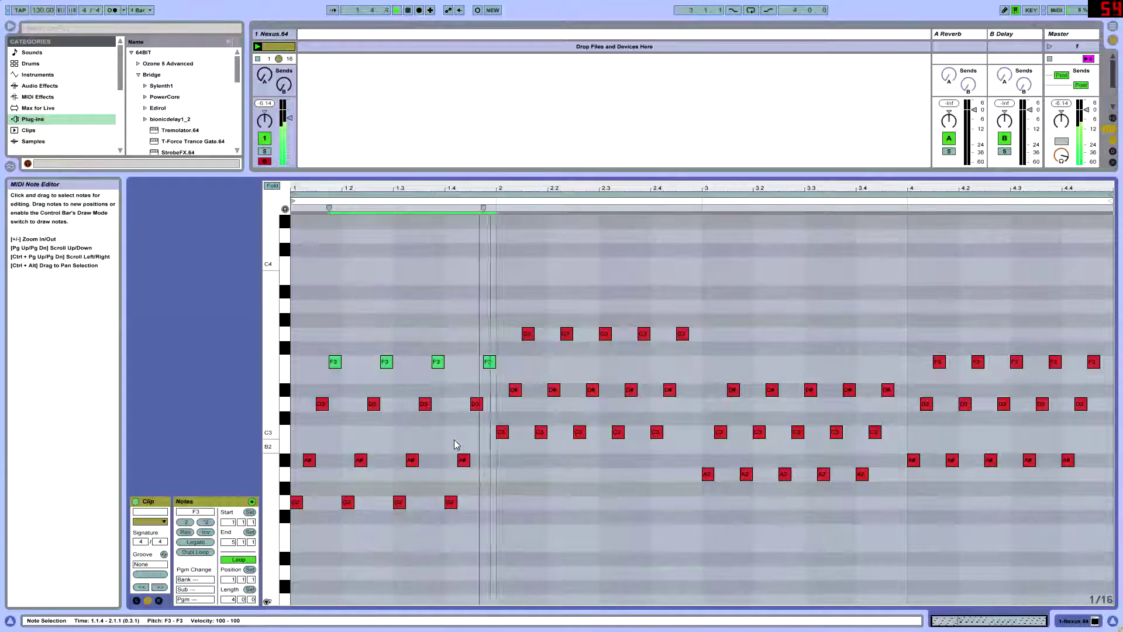
Step: Raise the F3 note at 1.1.4 to A#3
left_click(335, 362)
key("Up")
key("Up")
key("Up")
key("Up")
key("Up")
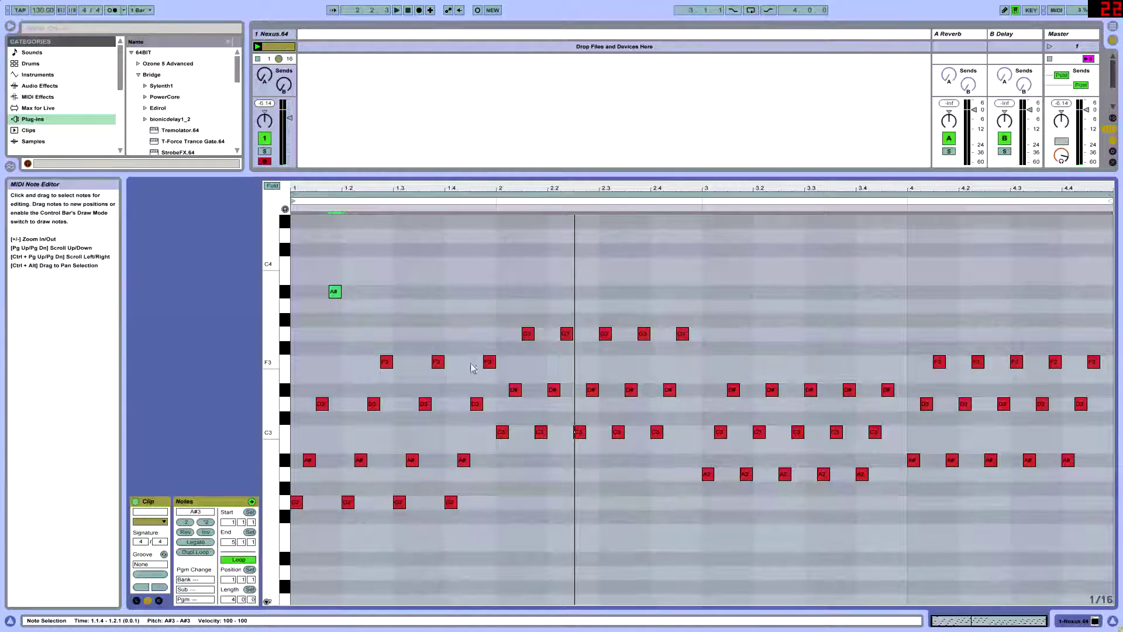
Step: Raise the F3 note at 1.2.4 to G3 and the one at 1.3.4 to A3, and play the clip
left_click(388, 361)
left_click(437, 362)
key("Up")
key("Up")
key("Up")
key("Up")
left_click(489, 361)
key("space")
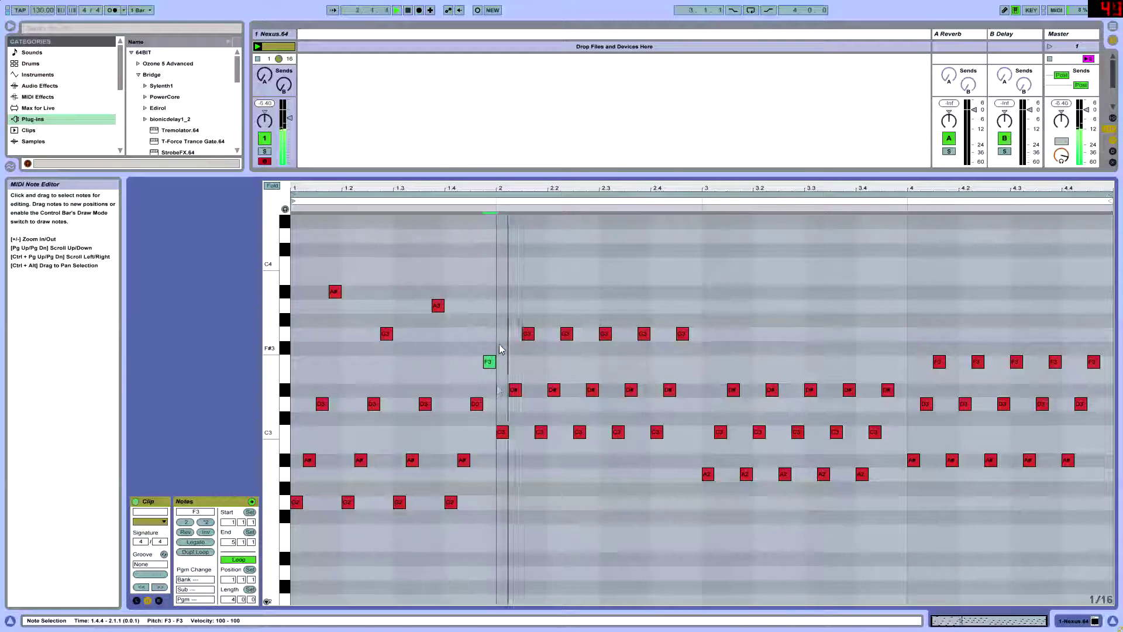
Step: Delete the fourth note of each run in bar 1: A#3, G3, A3 and F3
left_click(529, 335)
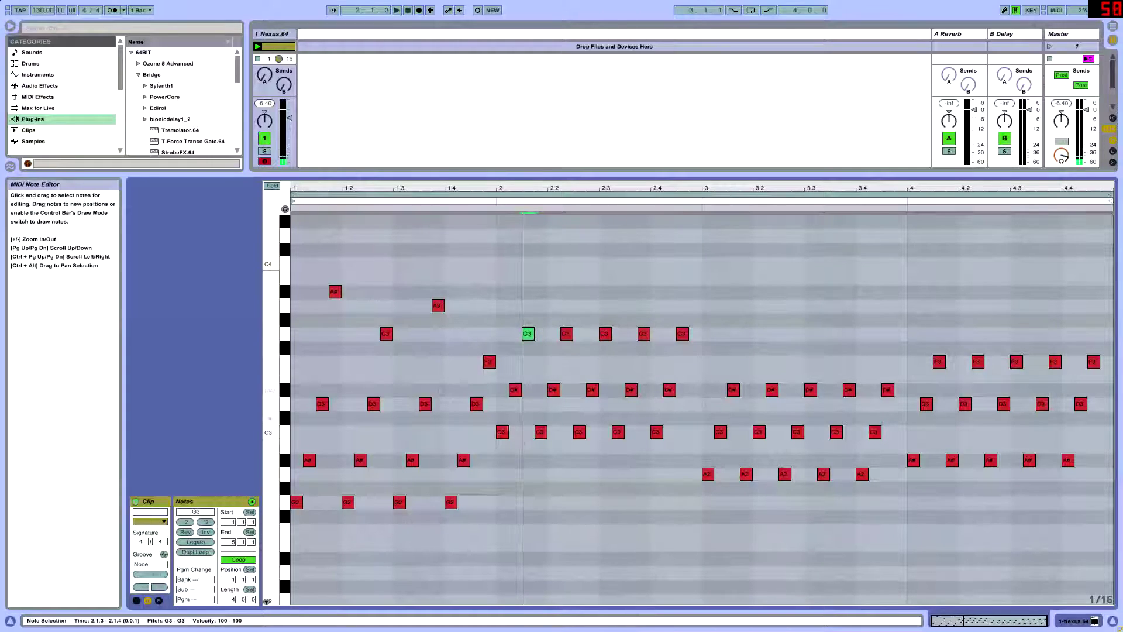
left_click(351, 428)
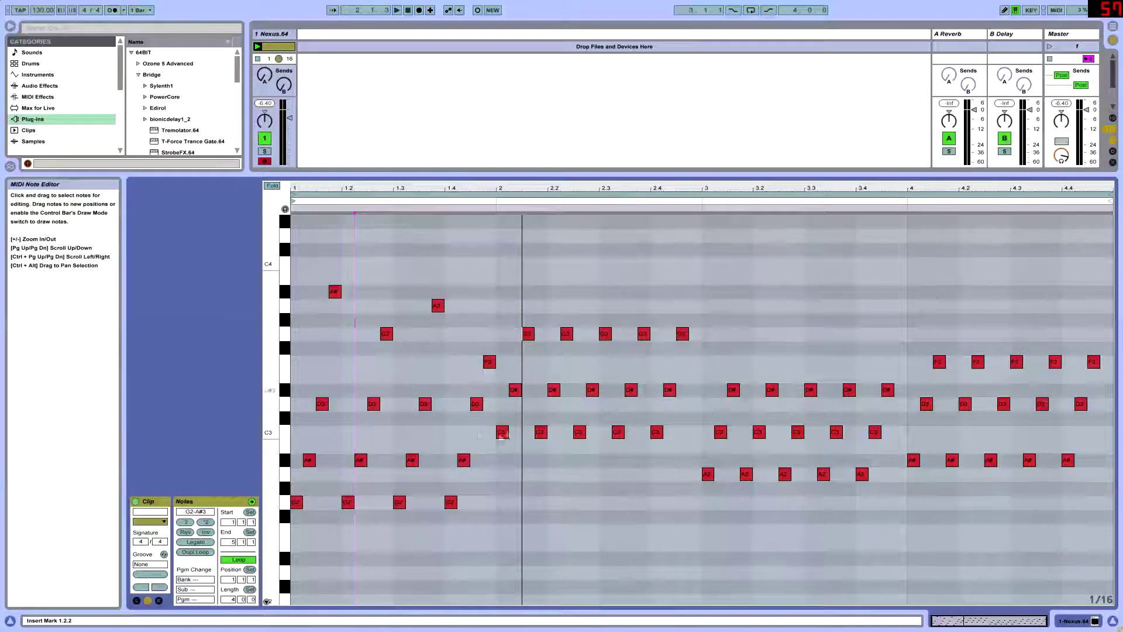
left_click_drag(337, 365, 302, 468)
left_click_drag(321, 346, 511, 236)
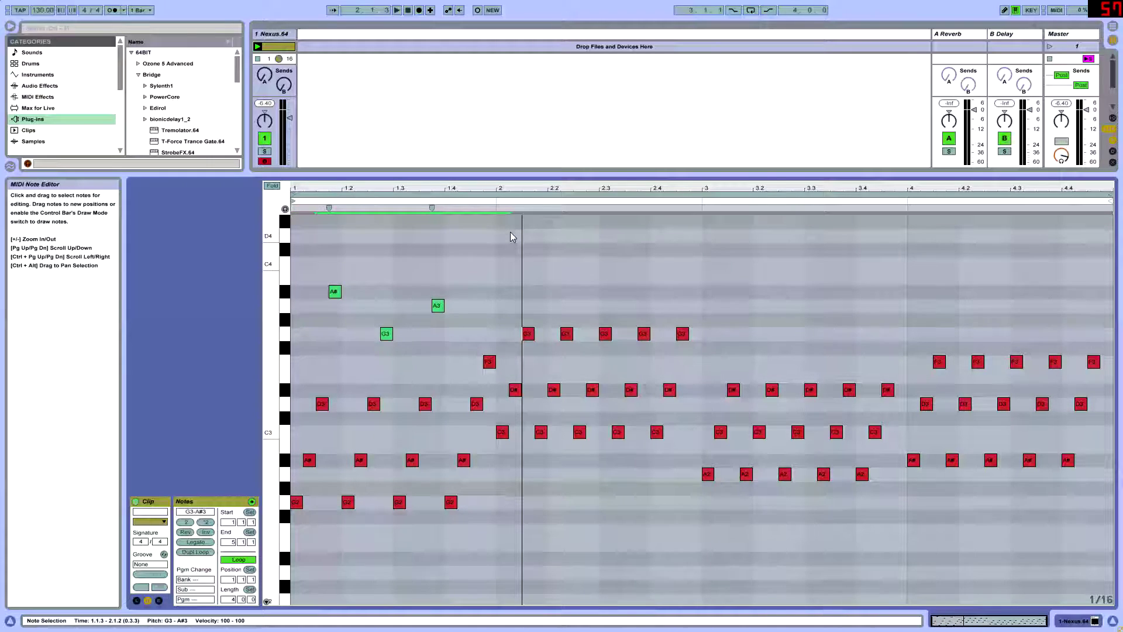
key("Delete")
left_click(490, 361)
key("Delete")
Step: Raise the D3 note at 1.2.3 to F3, the one at 1.3.3 to G3, and the one at 1.4.3 to D#3
left_click(373, 404)
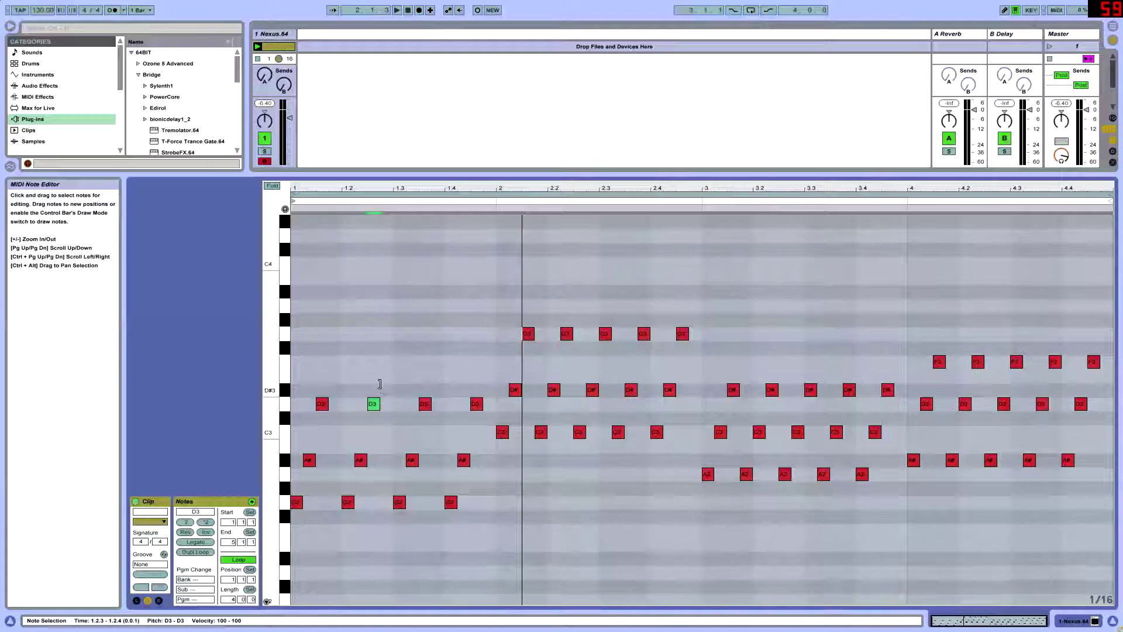
left_click(425, 403)
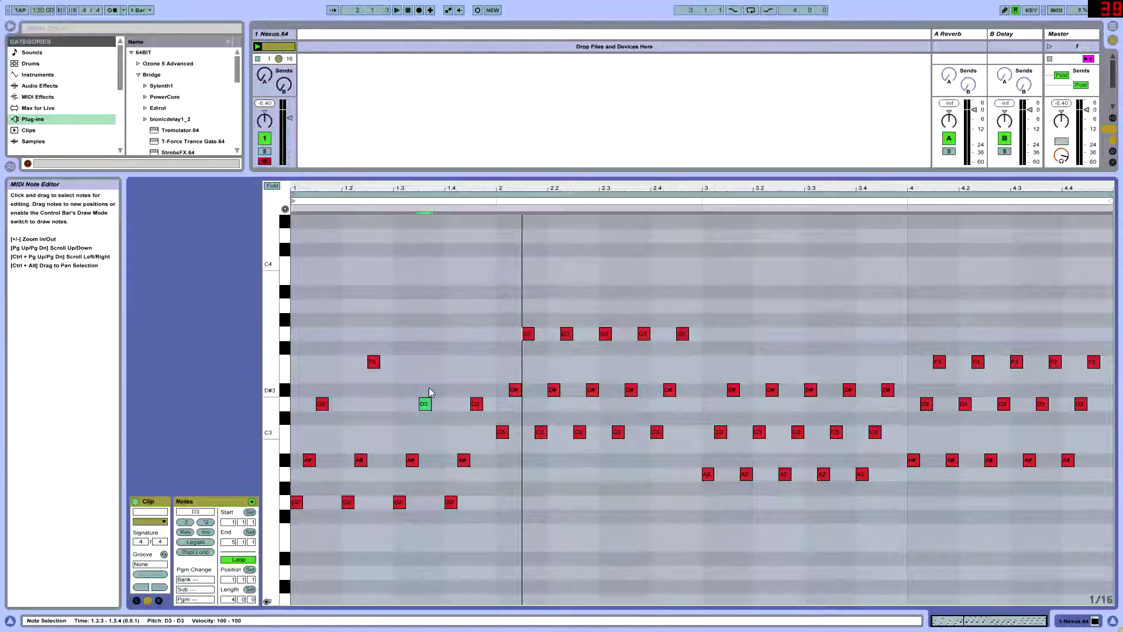
key("Up")
key("Up")
key("Up")
left_click(477, 403)
key("Up")
key("Up")
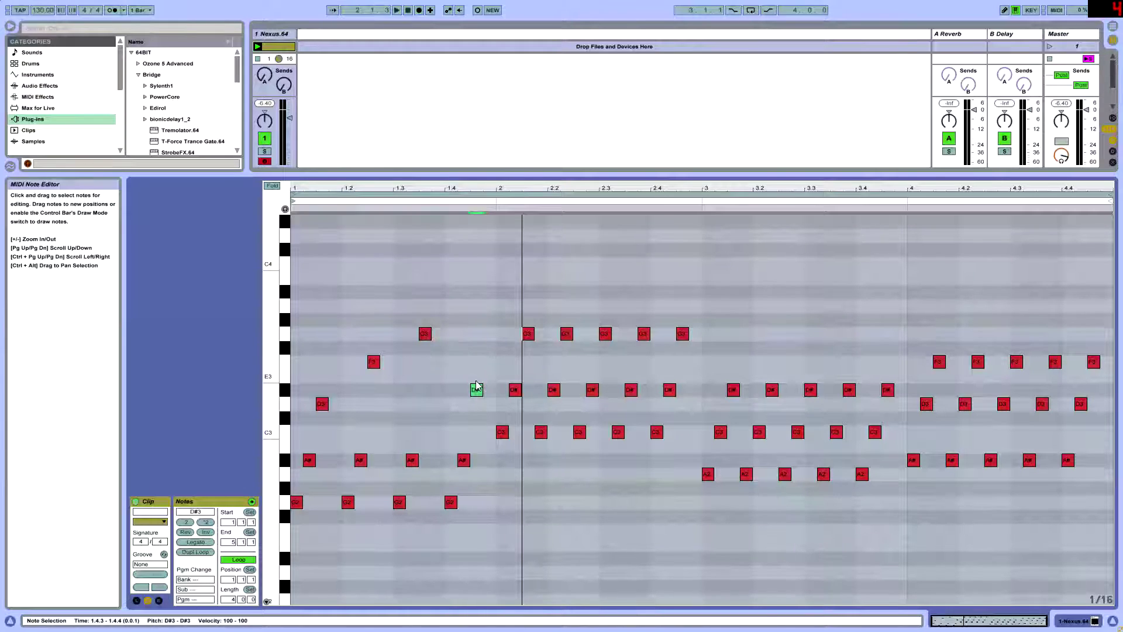
Step: Play the clip briefly and move the second three-note run in bar 1 one sixteenth earlier
key("space")
key("space")
left_click_drag(344, 540, 427, 304)
left_click_drag(345, 515, 401, 331)
mouse_move(361, 459)
left_mouse_down()
mouse_move(361, 374)
mouse_move(361, 460)
left_mouse_up()
left_click_drag(341, 535, 384, 342)
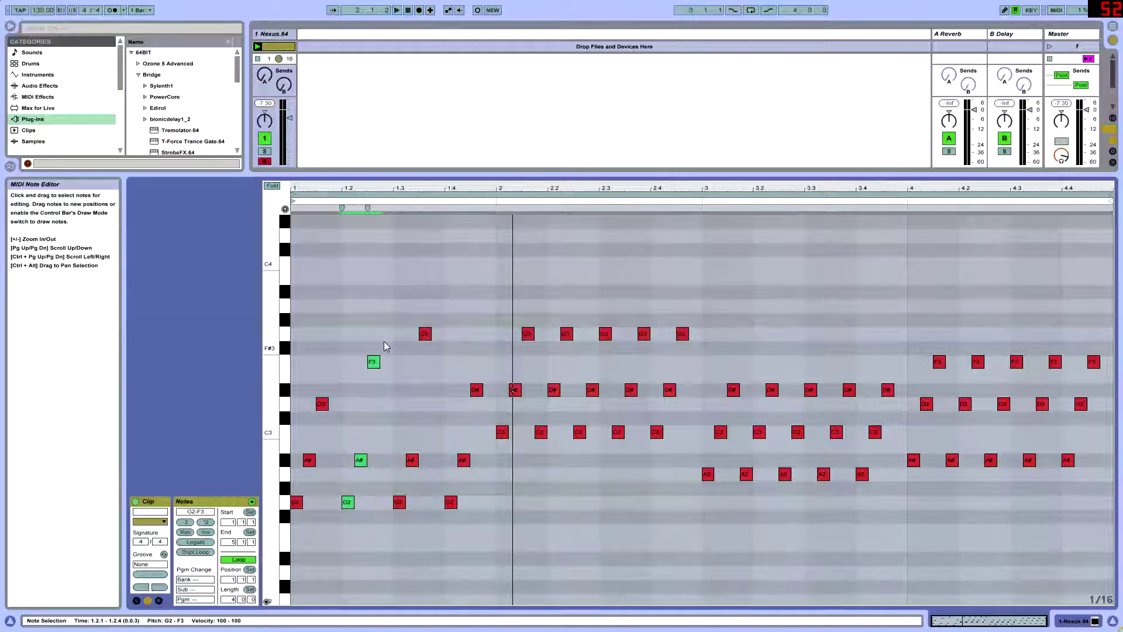
key("Left")
Step: Move the third run in bar 1 two sixteenths earlier and the fourth run three sixteenths earlier, and play the clip
left_click_drag(384, 515, 442, 303)
key("Left")
key("Left")
left_click_drag(428, 539, 485, 367)
key("Left")
key("Left")
key("Left")
key("space")
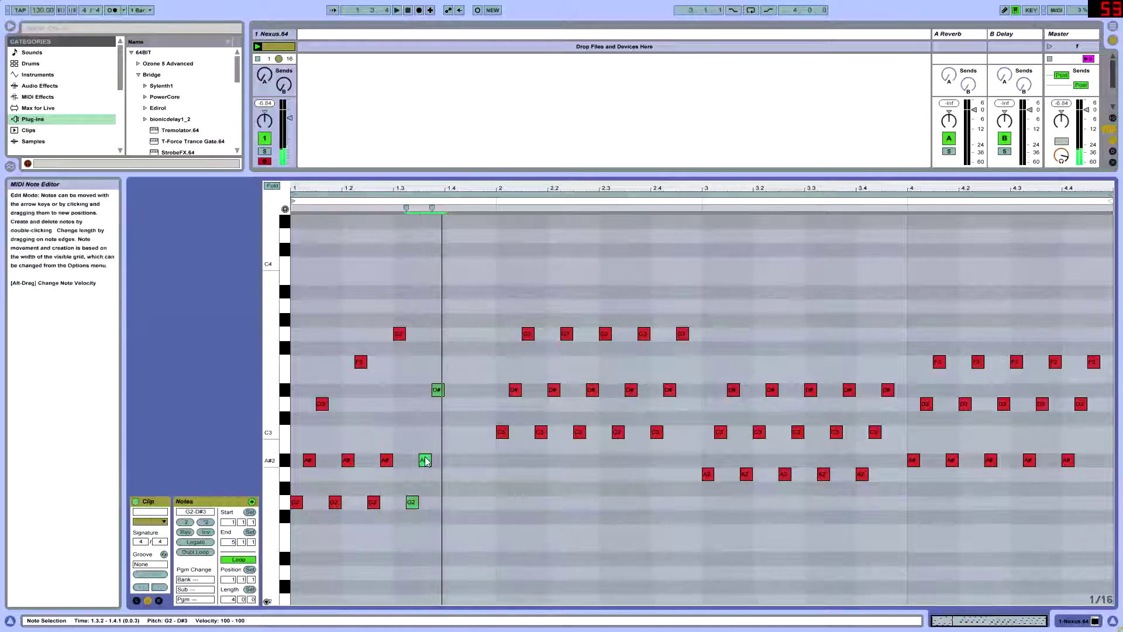
Step: Duplicate the fourth run in bar 1 to 1.4.1 and raise the copy's D#3 note to F3
left_click_drag(440, 361, 412, 508)
key("ctrl+d")
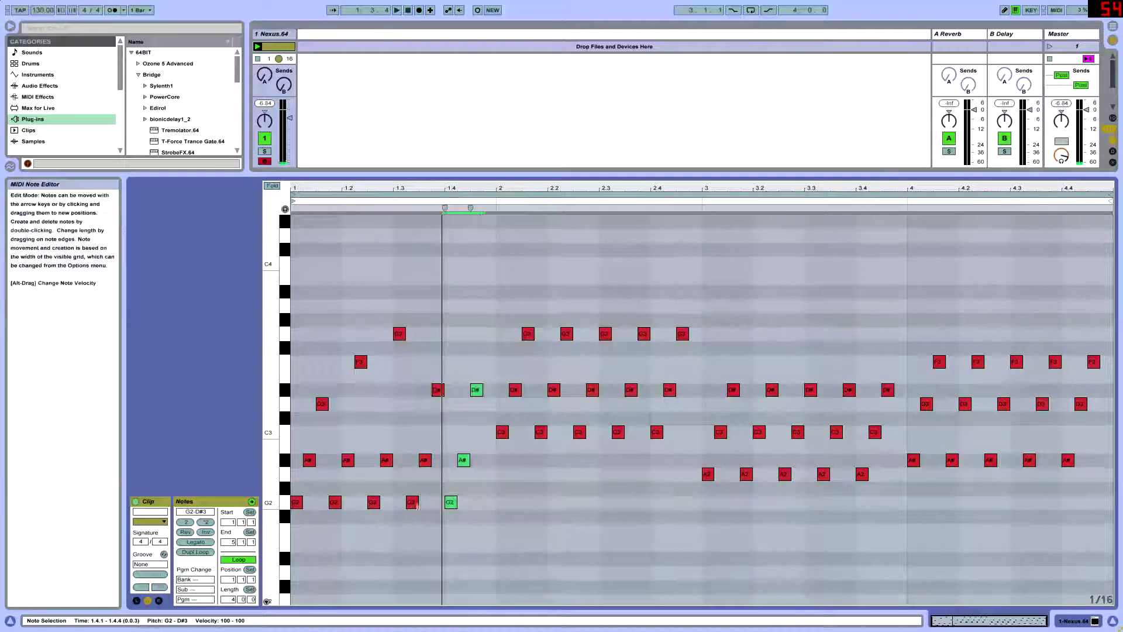
left_click(477, 389)
key("Up")
key("Up")
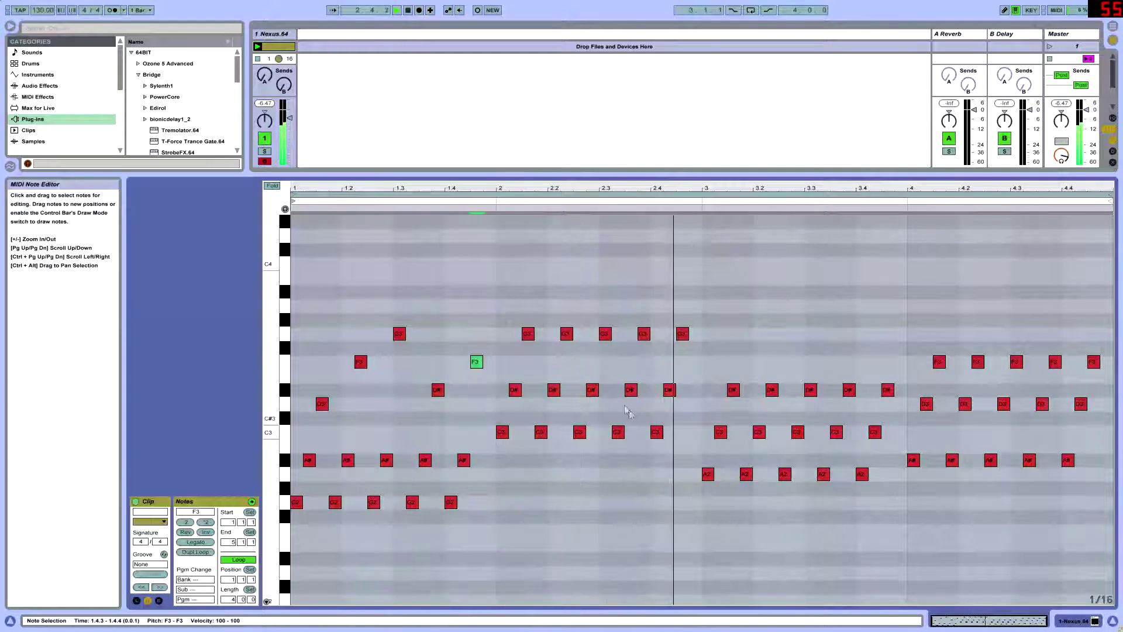
Step: Delete the G2 and A#2 notes in bar 1, listen to the upper melody alone, and undo the deletion
scroll(508, 532, "up", 3)
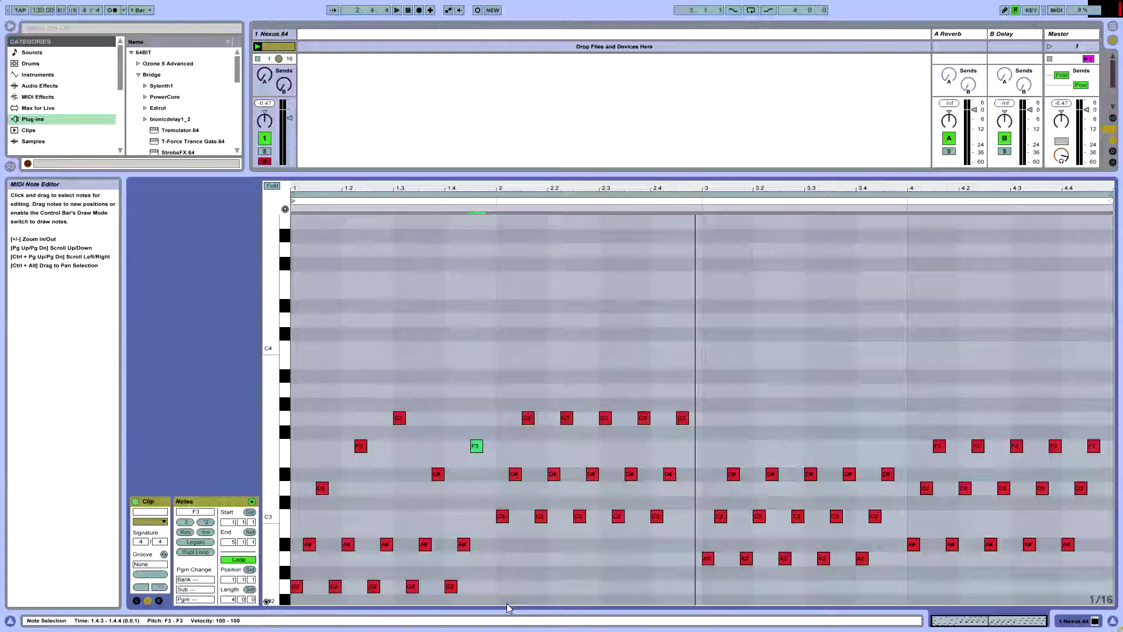
scroll(471, 482, "down", 2)
left_click_drag(307, 466, 478, 570)
left_click_drag(311, 451, 424, 416)
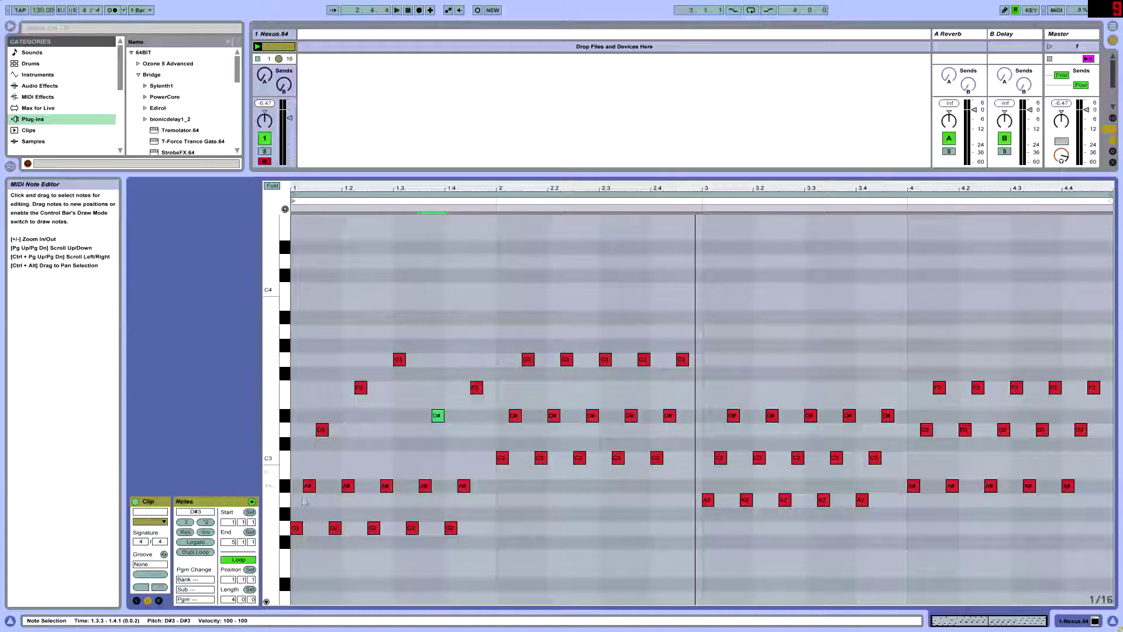
left_click_drag(294, 475, 521, 595)
key("Delete")
key("space")
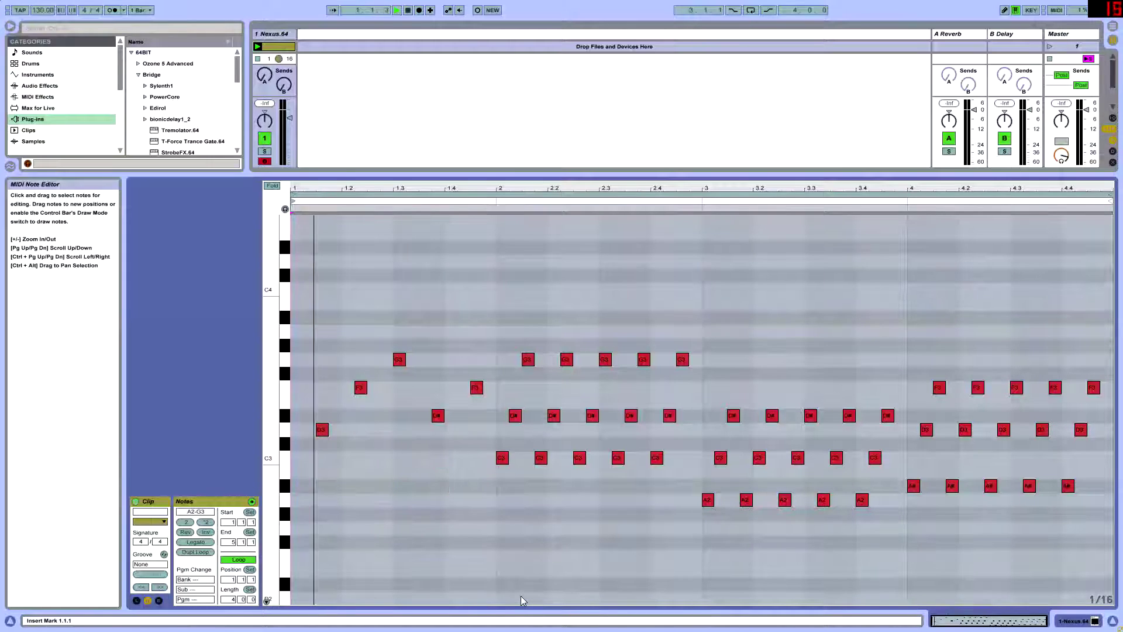
key("space")
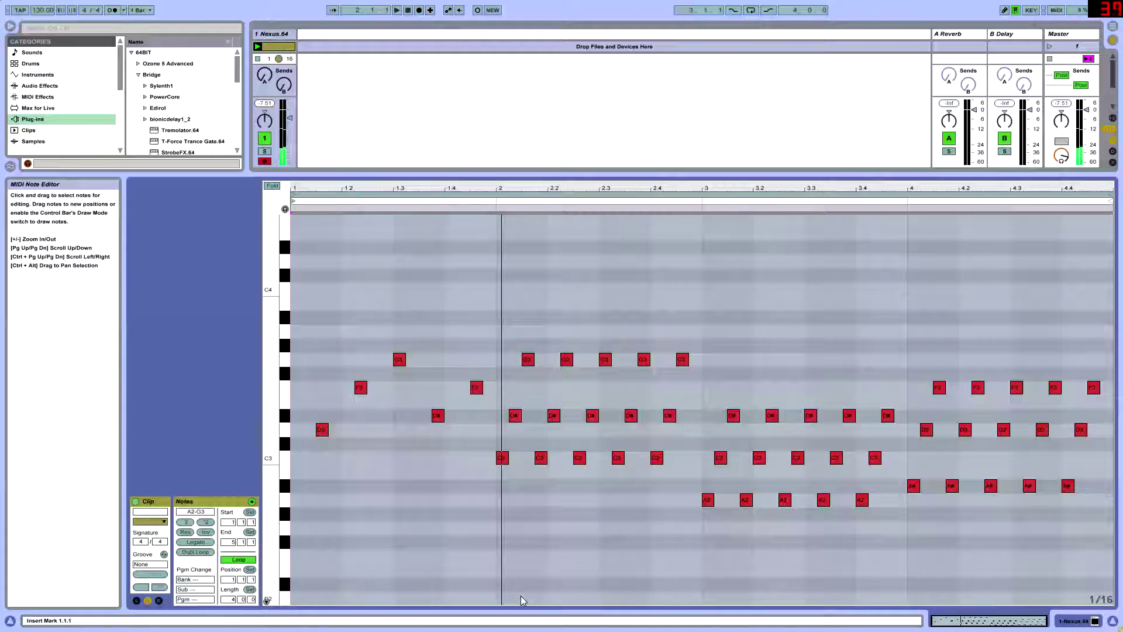
key("ctrl+z")
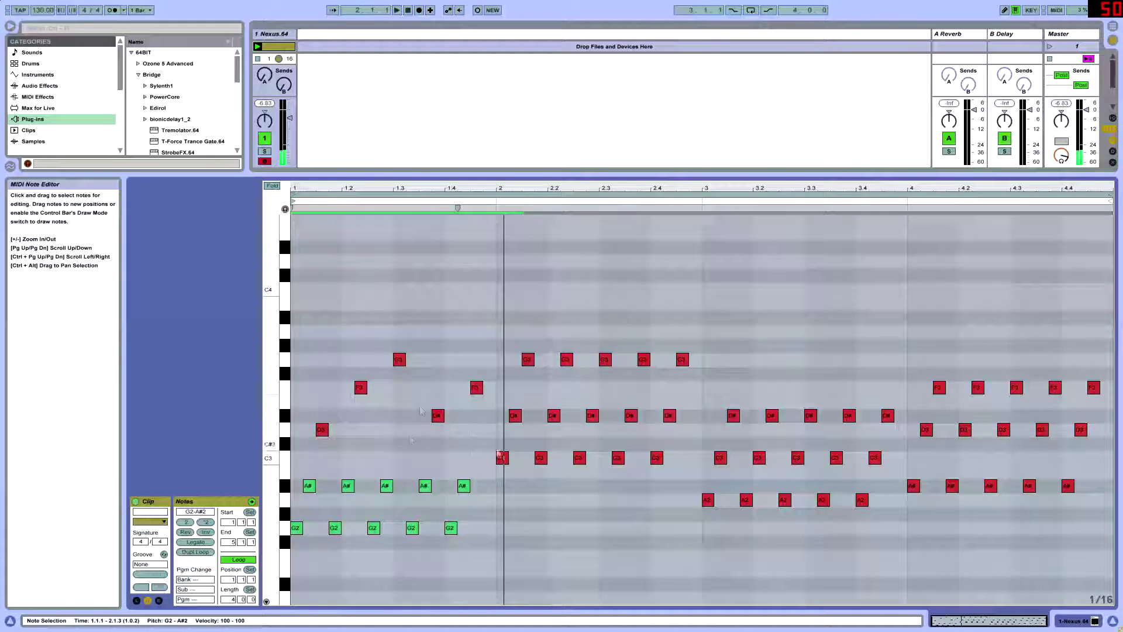
Step: Delete the five upper melody notes from D3 to G3 in bar 1 and lower the bar's A#2 notes to A2
left_click(316, 458)
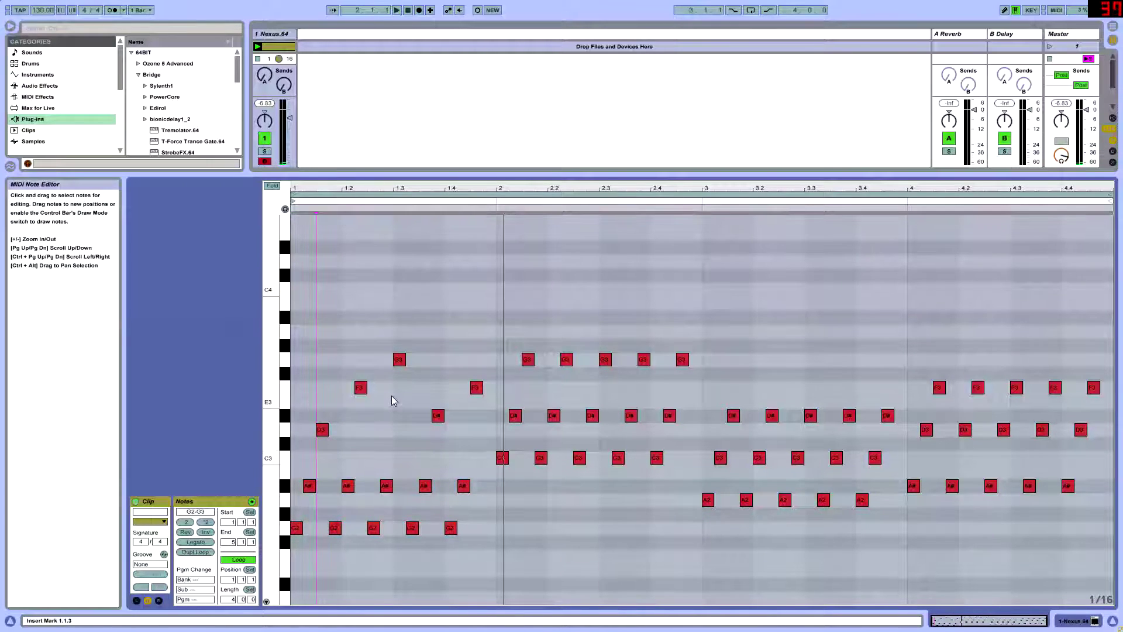
left_click(312, 485)
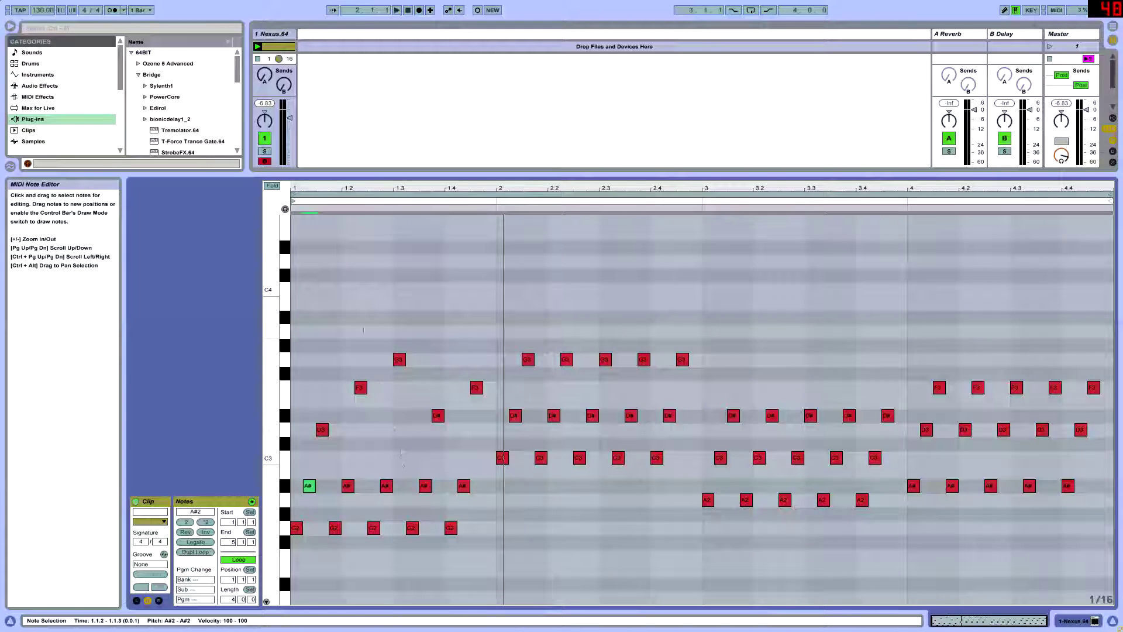
left_click_drag(303, 468, 494, 319)
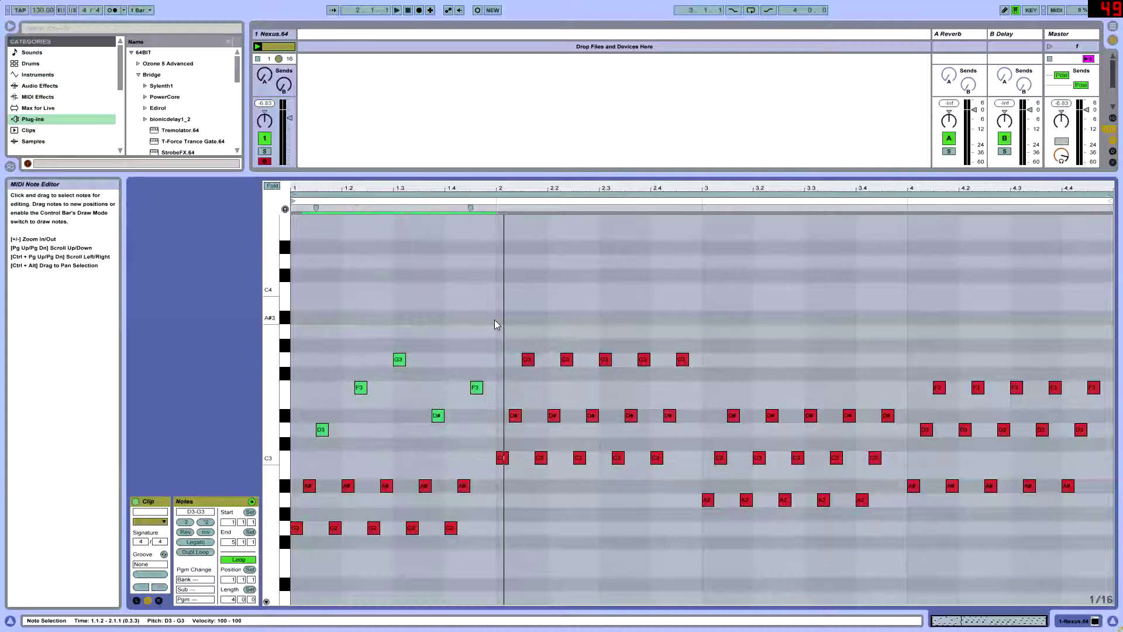
left_click(479, 328)
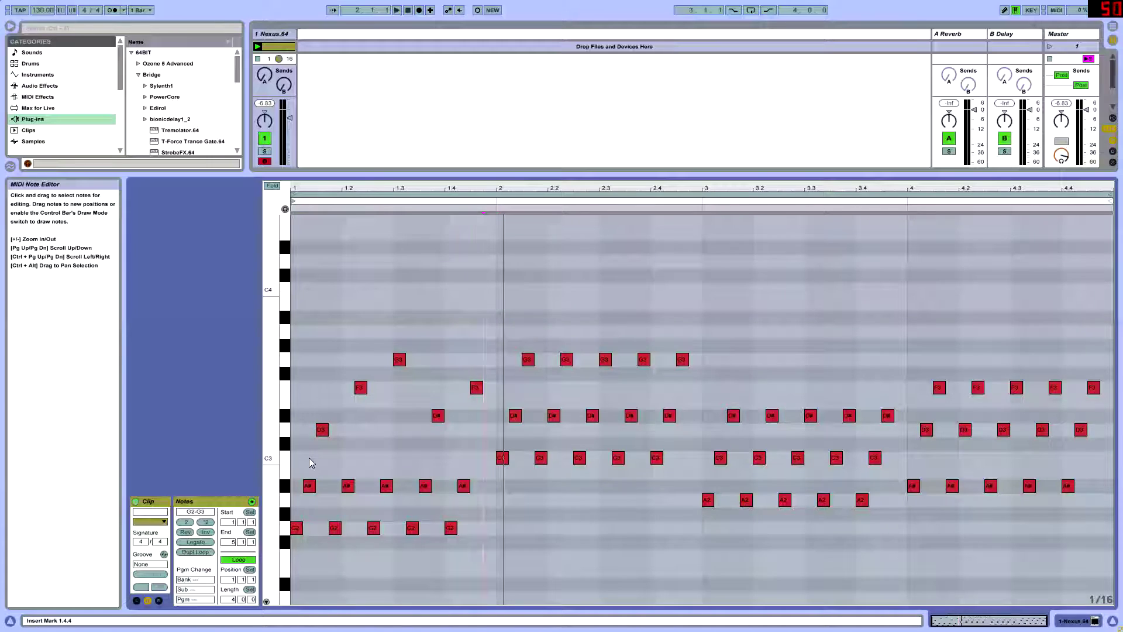
left_click_drag(328, 449, 461, 331)
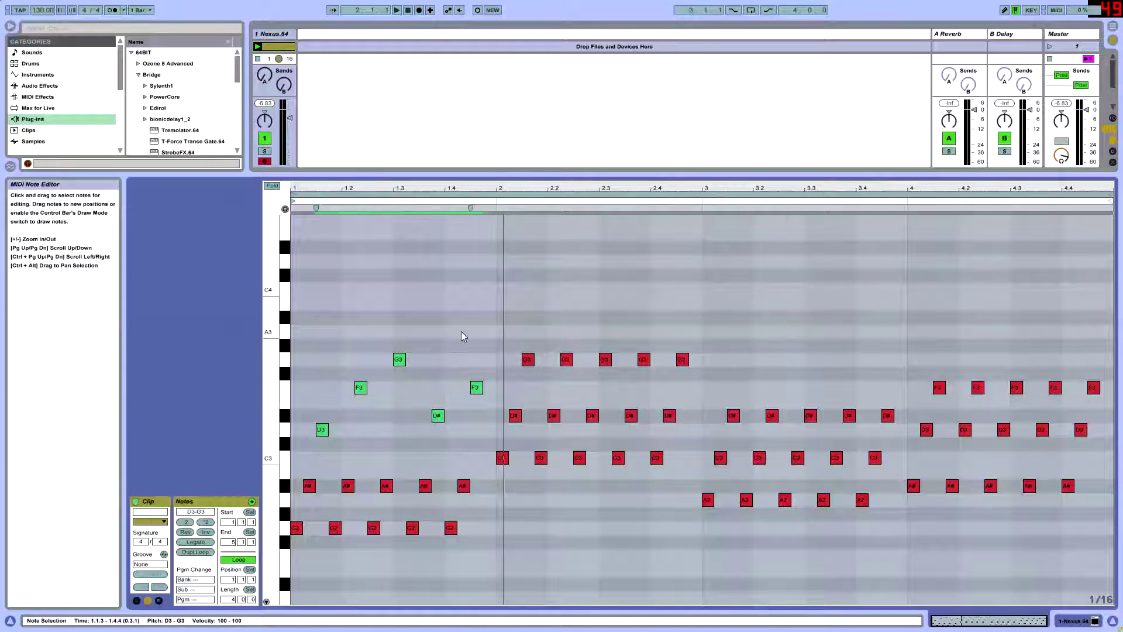
key("Delete")
left_click_drag(303, 513, 486, 465)
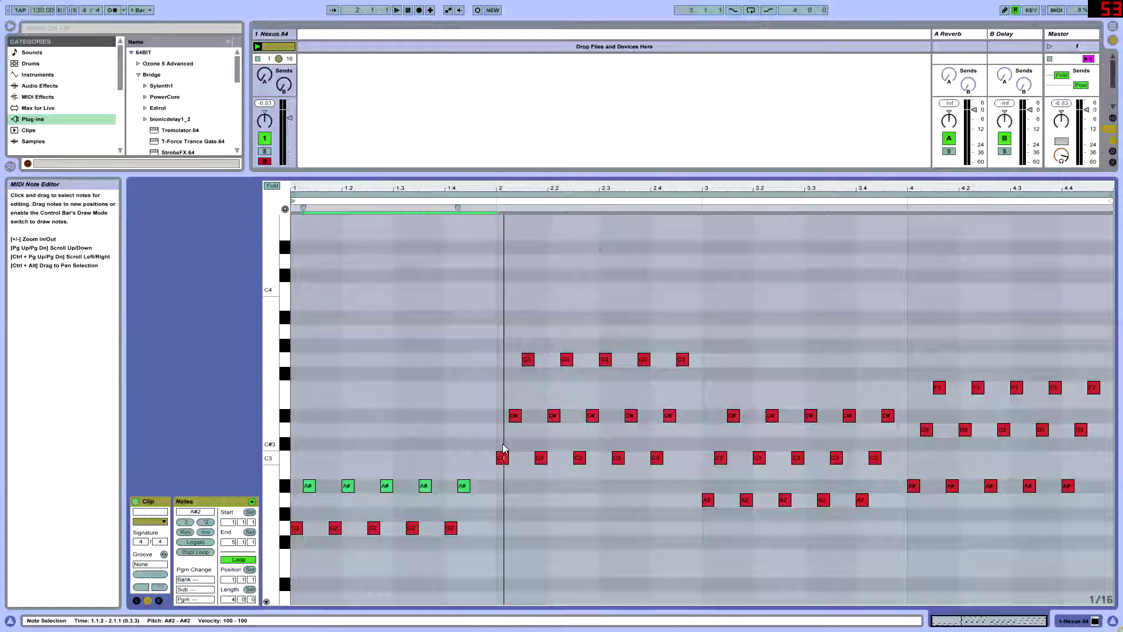
key("Down")
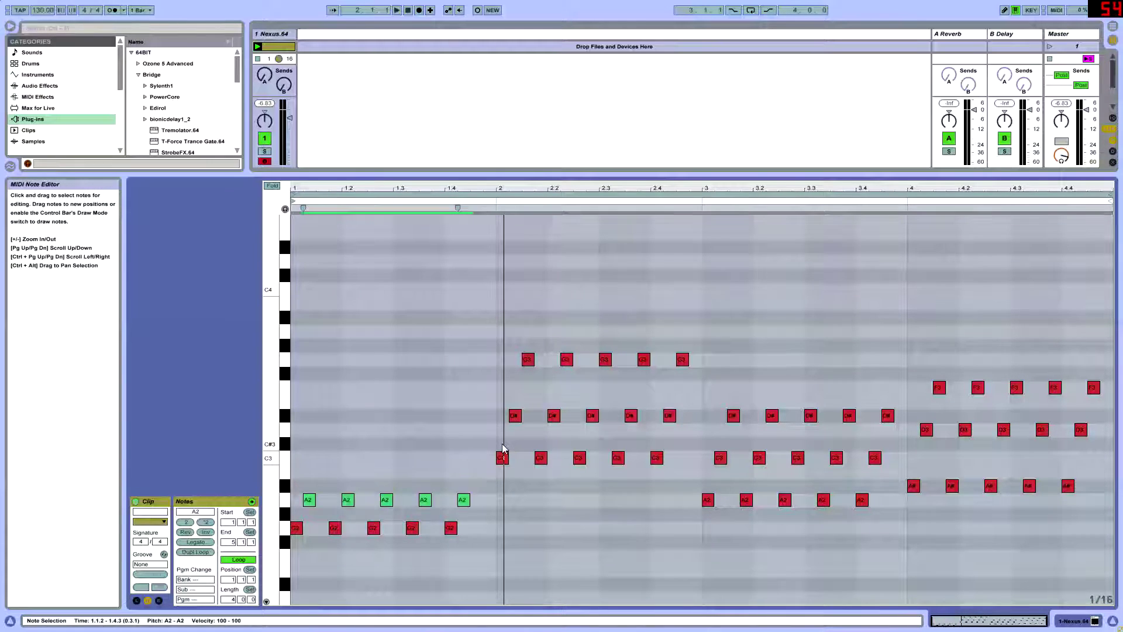
Step: Add upper melody notes D#3 at 1.1.3, D3 at 1.2.3, D#3 at 1.3.3 and F3 at 1.4.3, and play the clip
left_click(296, 527)
left_click(309, 501)
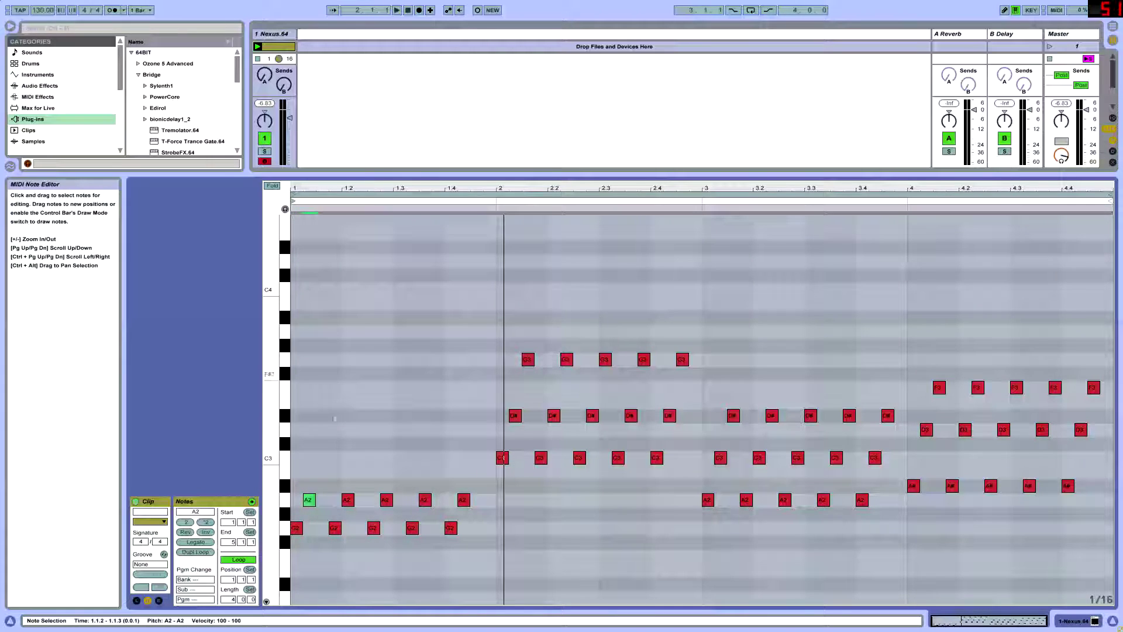
double_click(325, 416)
double_click(374, 430)
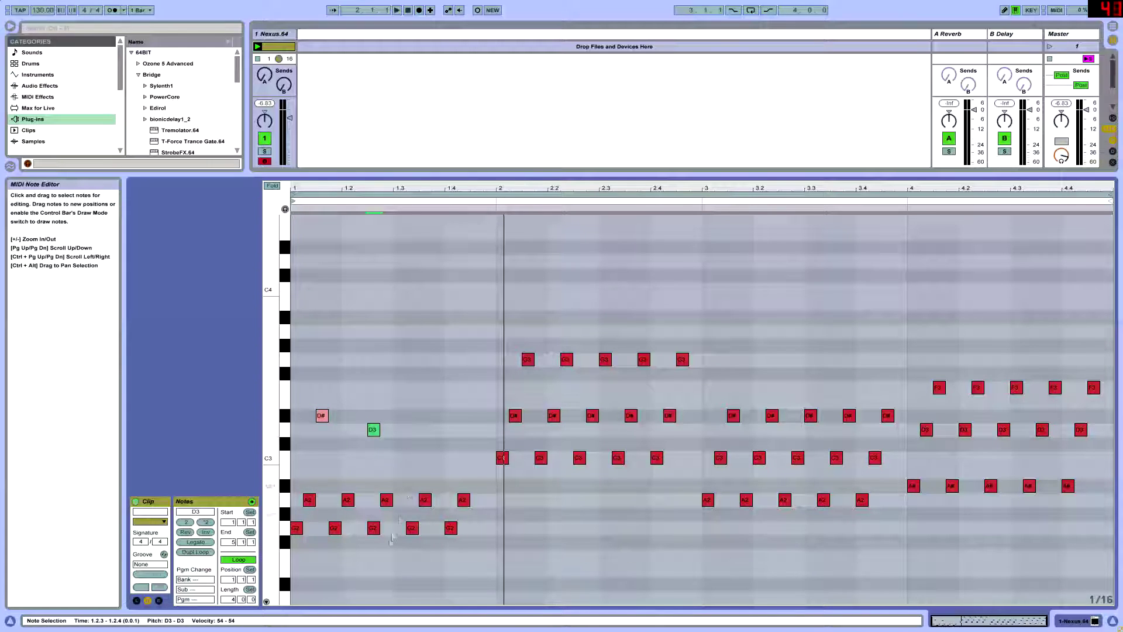
left_click(309, 500)
left_click(321, 416)
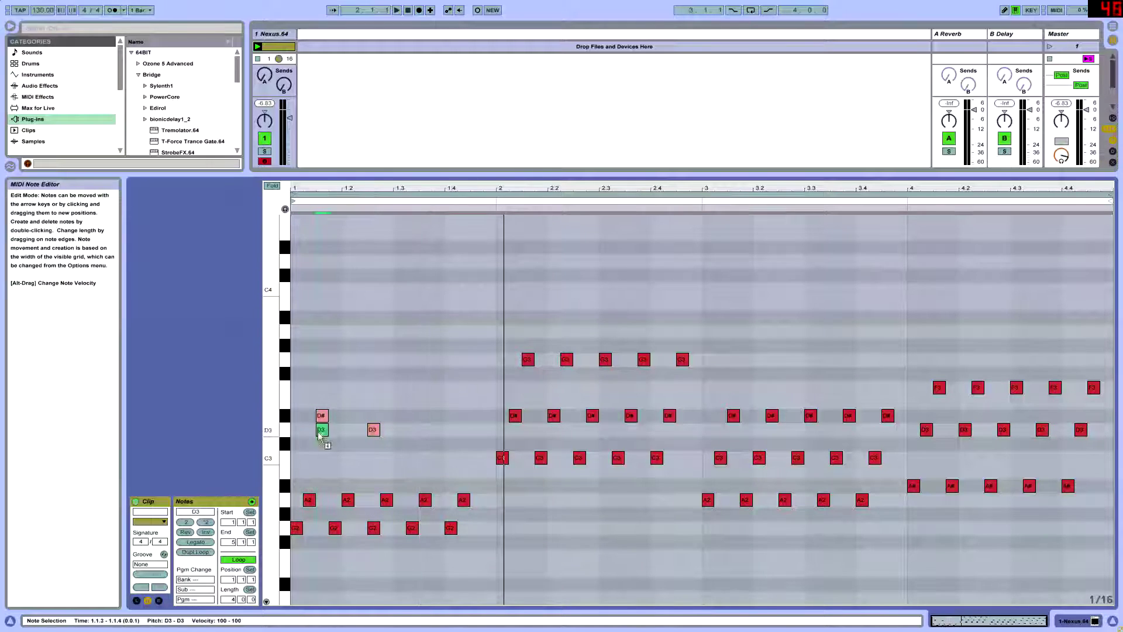
left_click_drag(323, 420, 477, 392)
key("space")
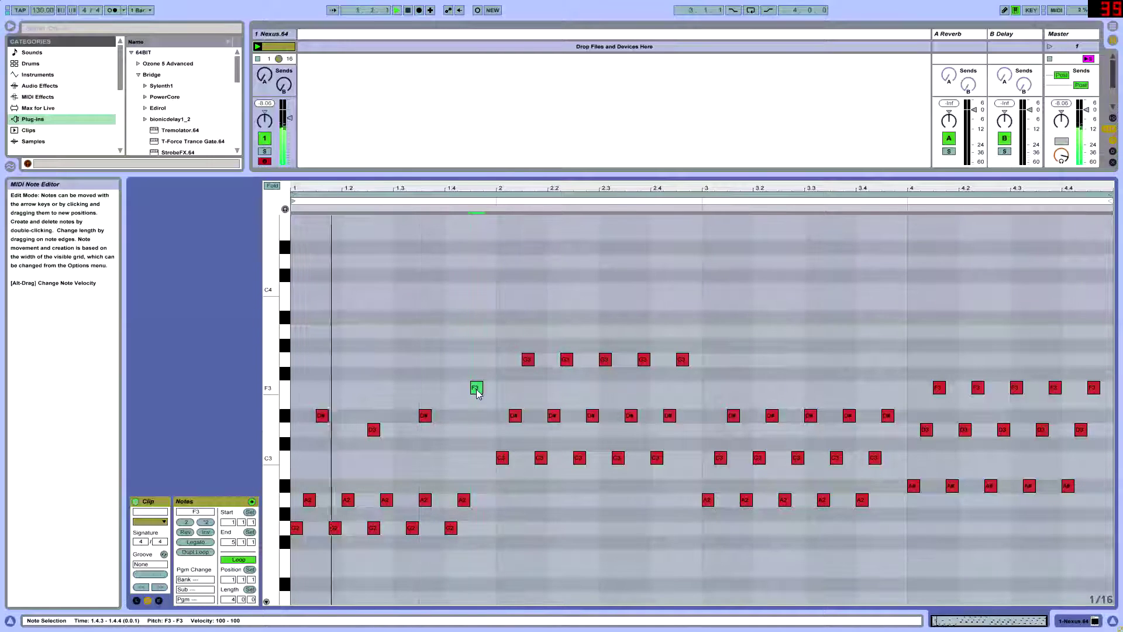
key("space")
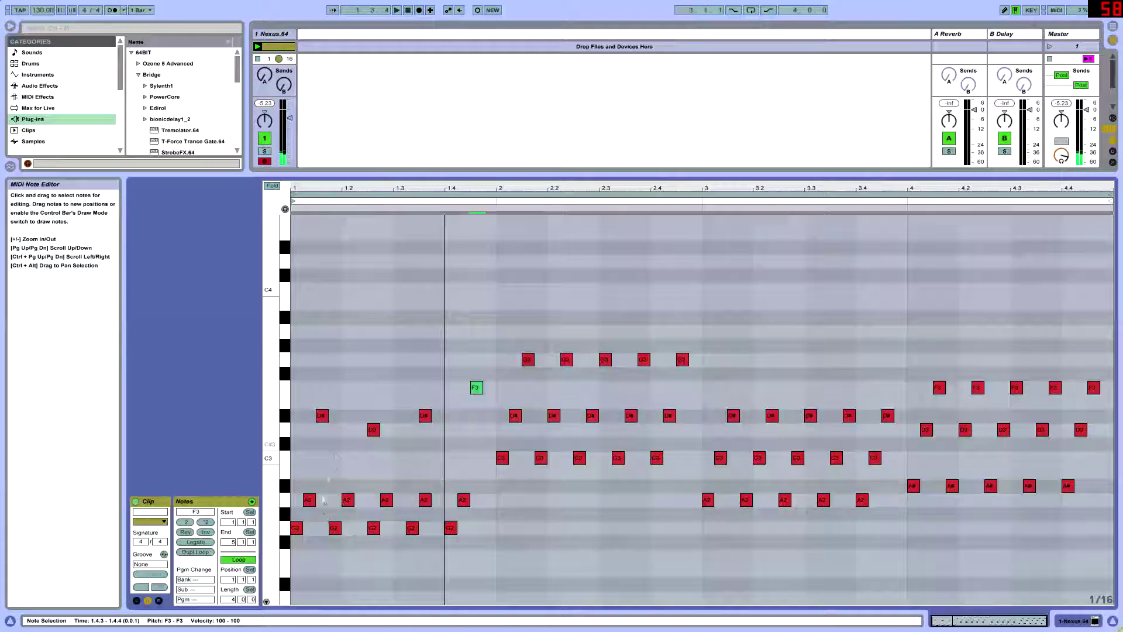
Step: Move bar 1's D3 to 1.2.2 and its second D#3 to 1.3.1, copy the F3 to 1.3.4, and play the clip
left_click(378, 431)
left_click_drag(378, 431, 417, 415)
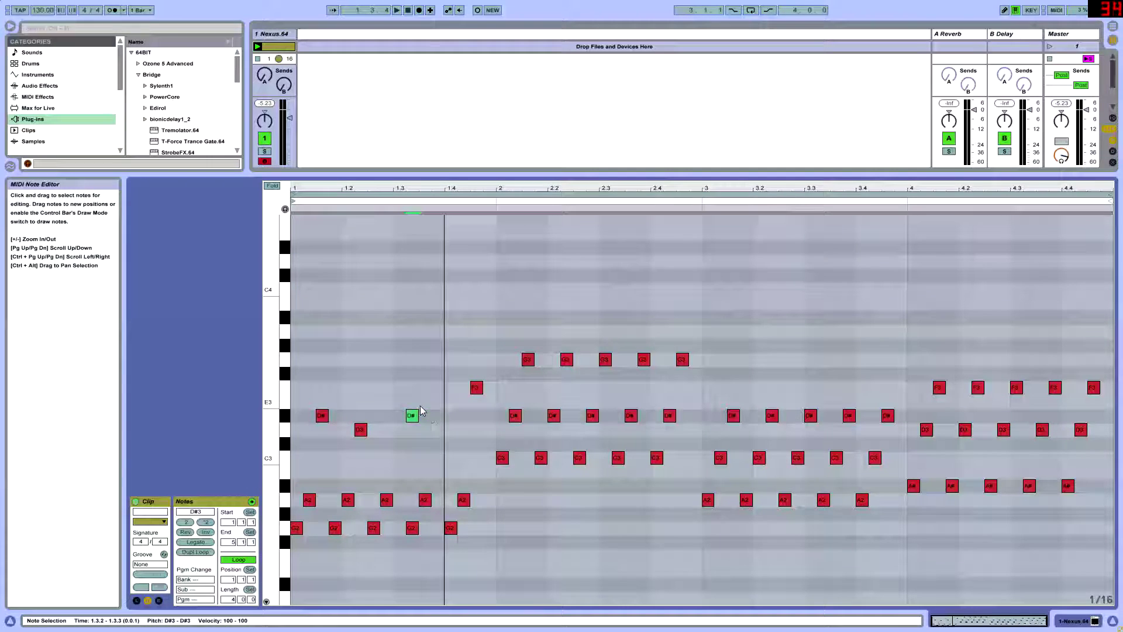
key("Left")
left_click(476, 388)
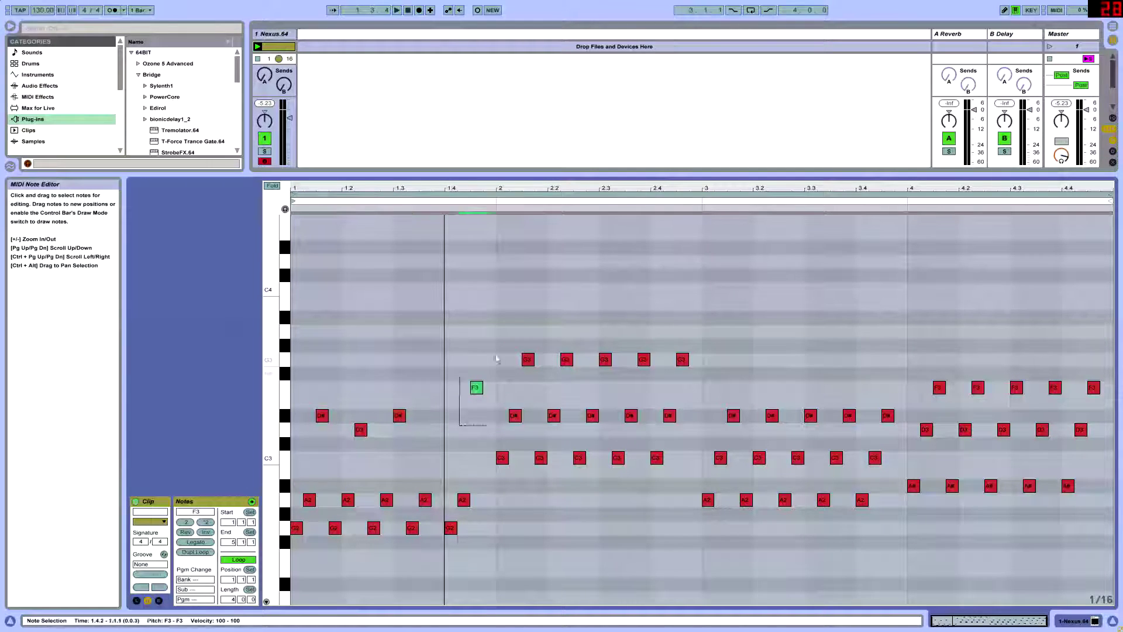
left_click_drag(475, 388, 485, 396)
key("space")
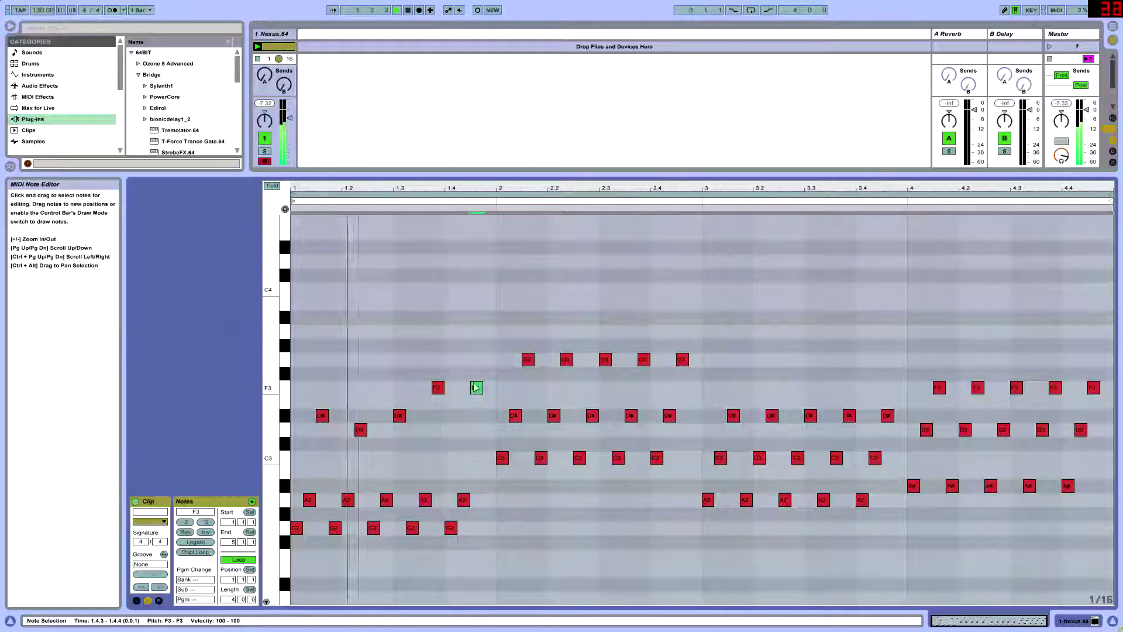
key("space")
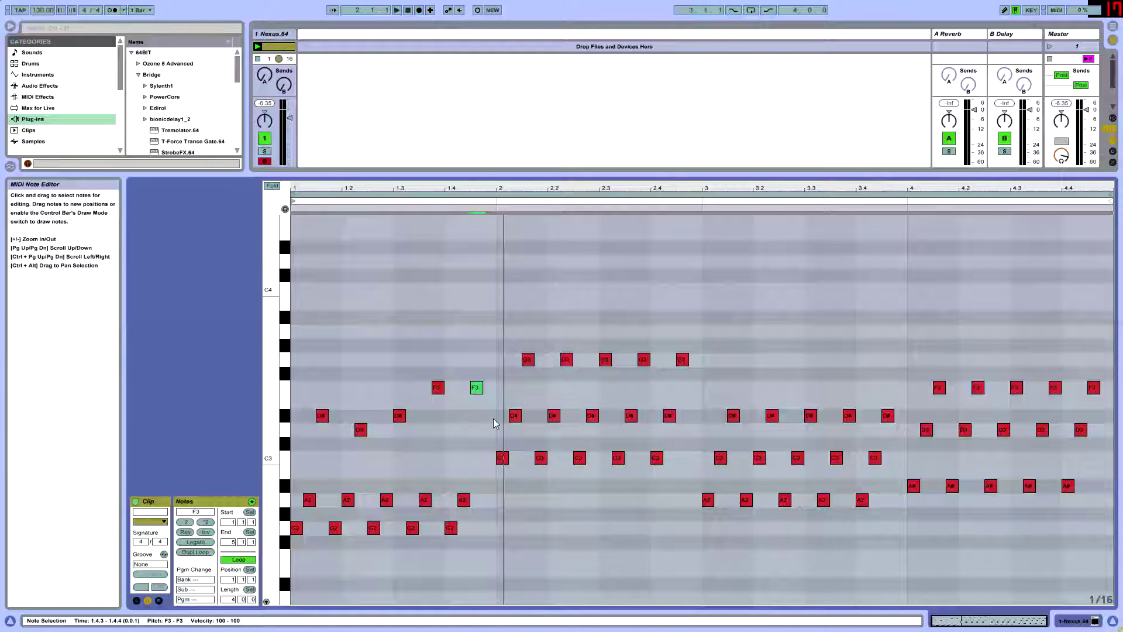
left_click_drag(469, 481, 307, 507)
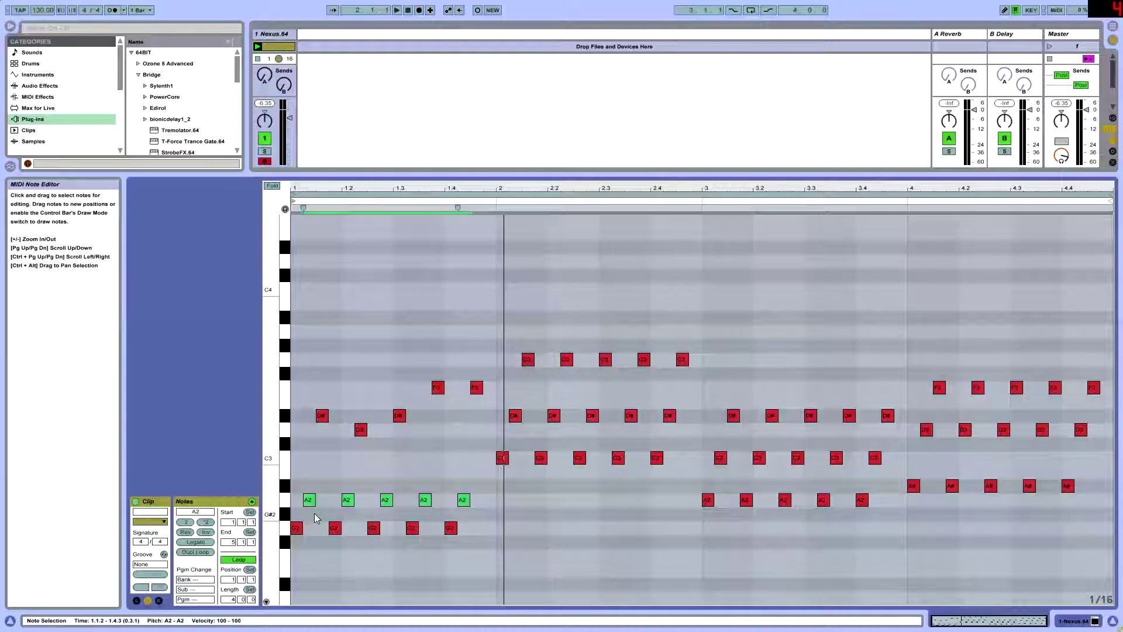
left_click(303, 544)
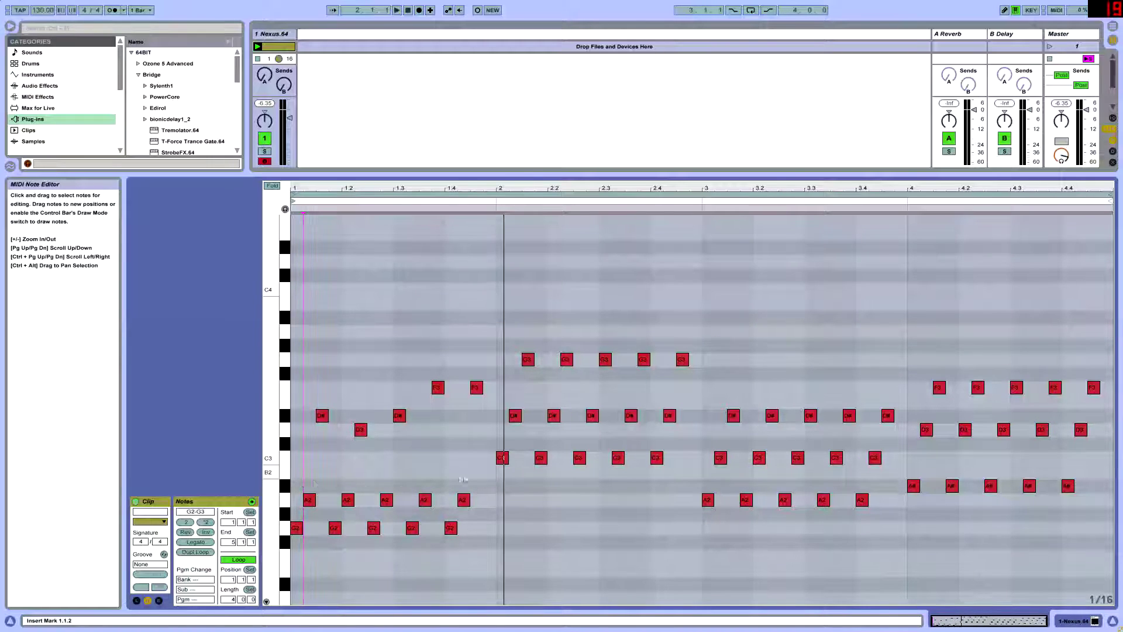
scroll(540, 462, "up", 2)
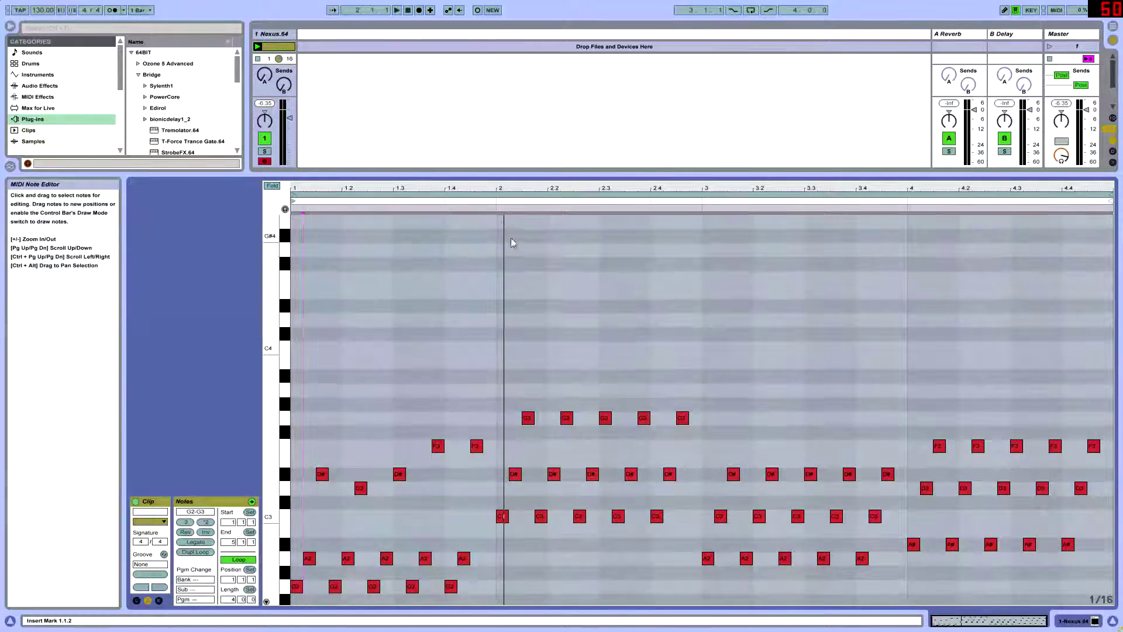
Step: Enlarge the MIDI note editor, check the preset loaded in the Nexus plug-in, and return to the clip's notes
left_click_drag(367, 174, 367, 143)
double_click(275, 34)
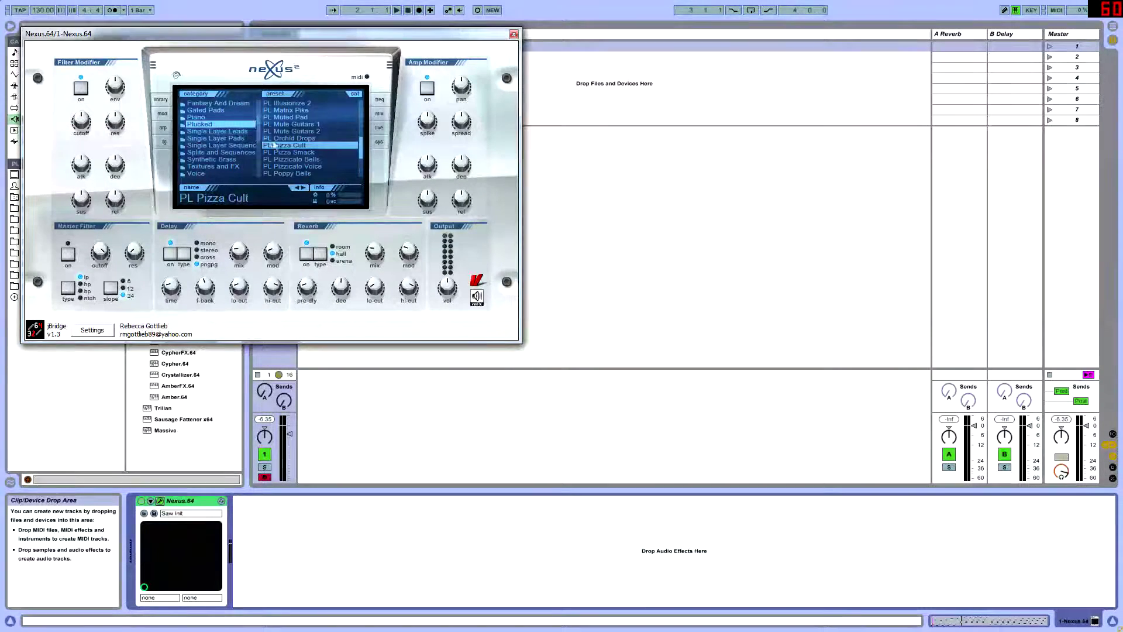
left_click(514, 34)
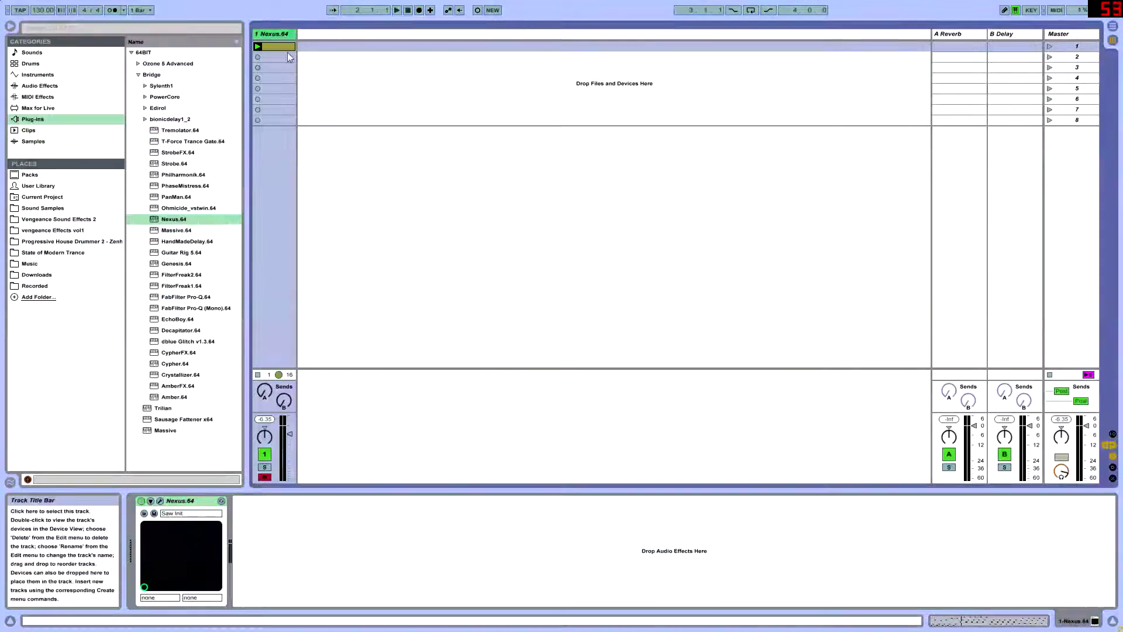
key("Tab")
key("Tab")
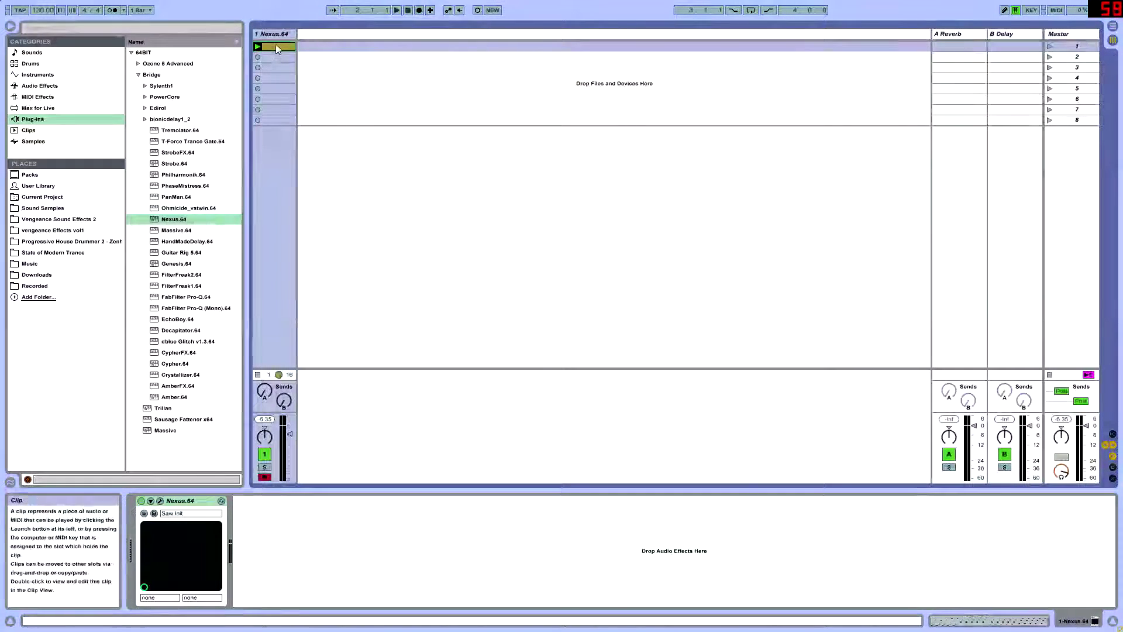
key("shift+Tab")
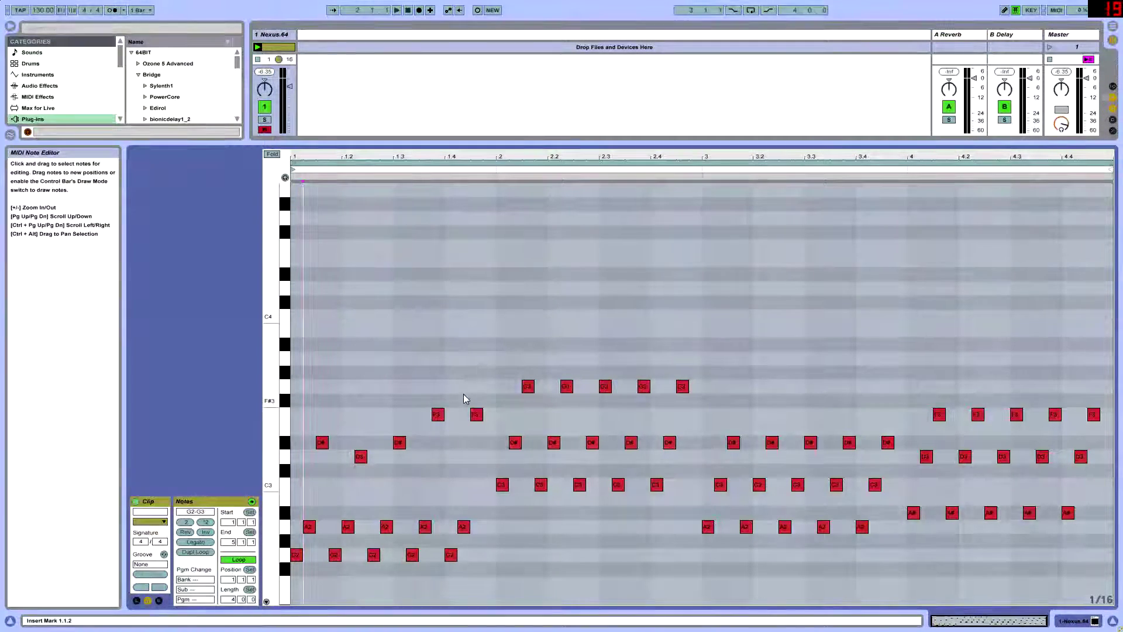
scroll(270, 421, "down", 5)
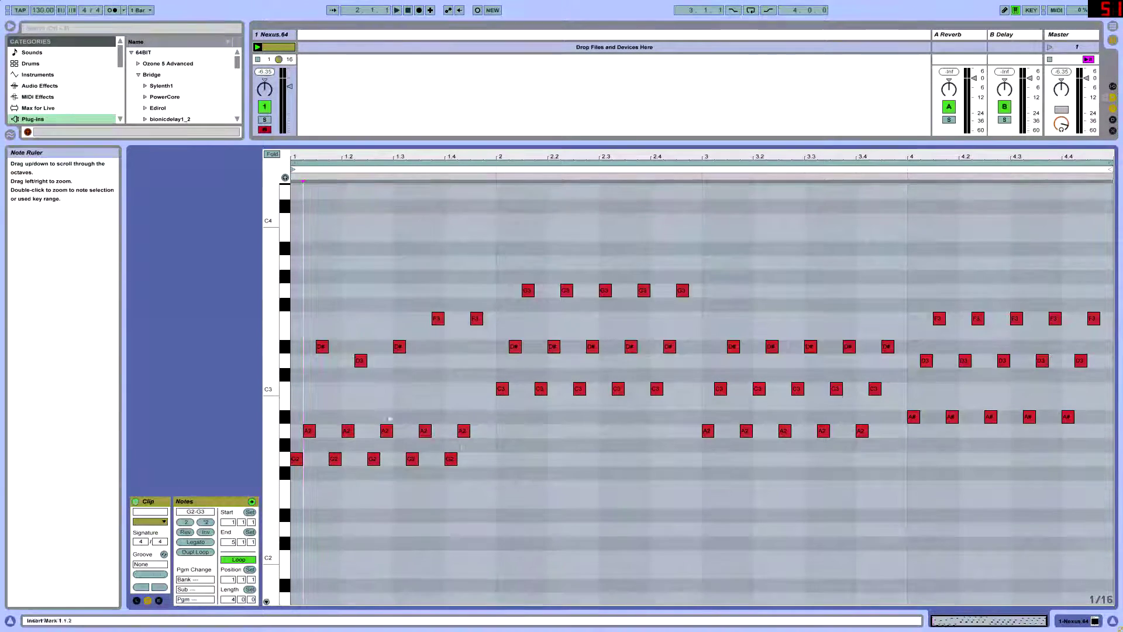
scroll(602, 550, "up", 5)
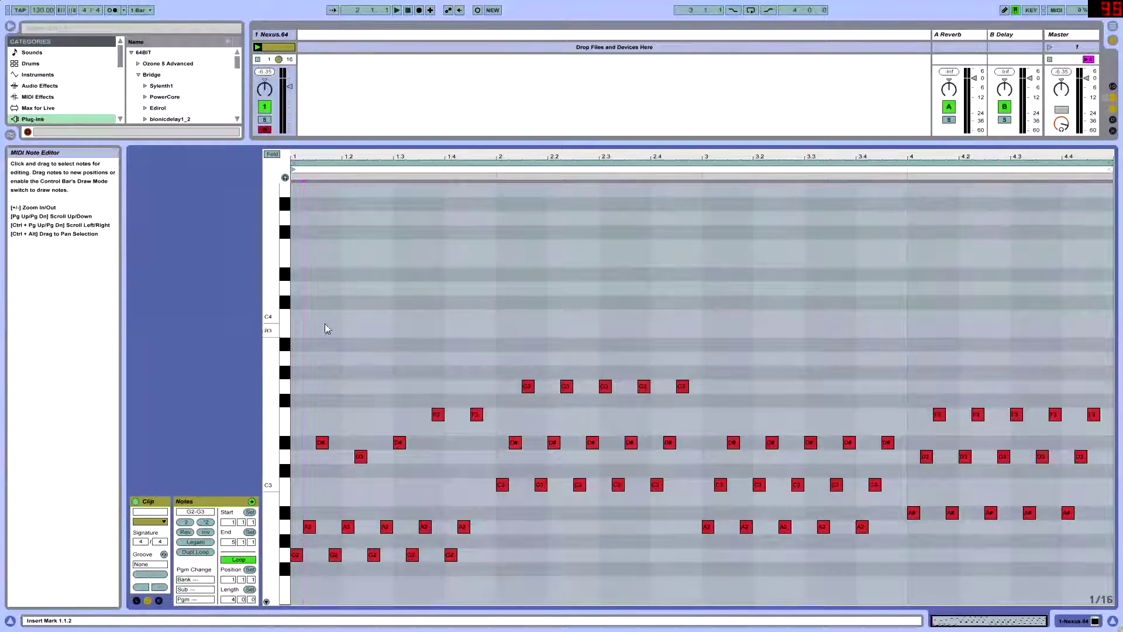